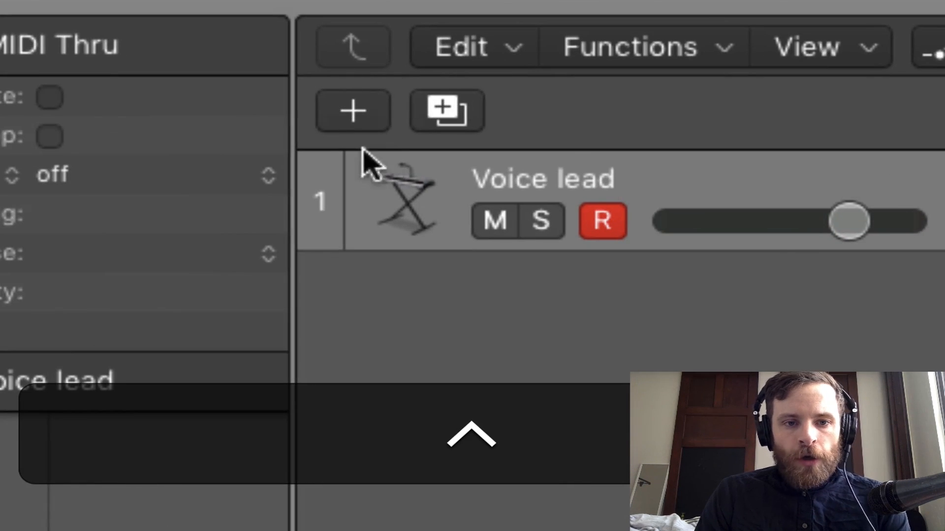
Create one new software instrument track using Drum Kit Designer in stereo
left_click(358, 114)
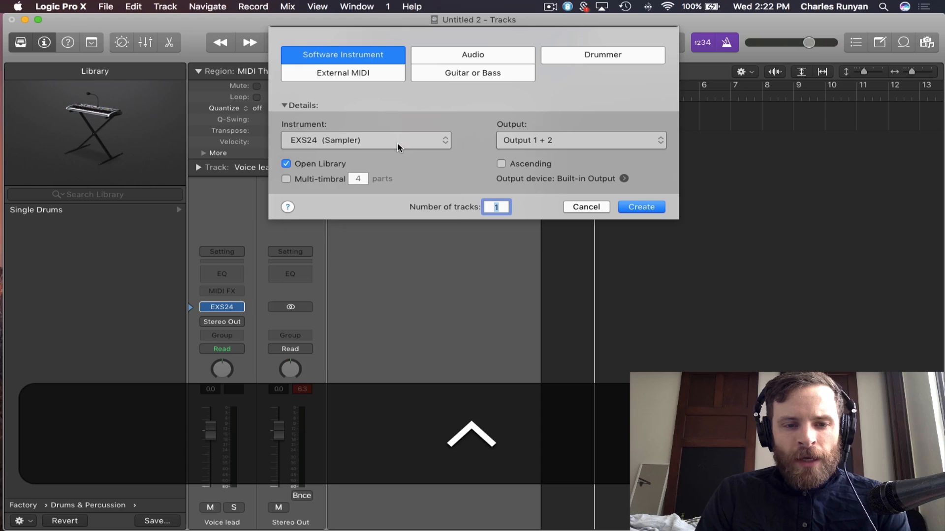
left_click(399, 148)
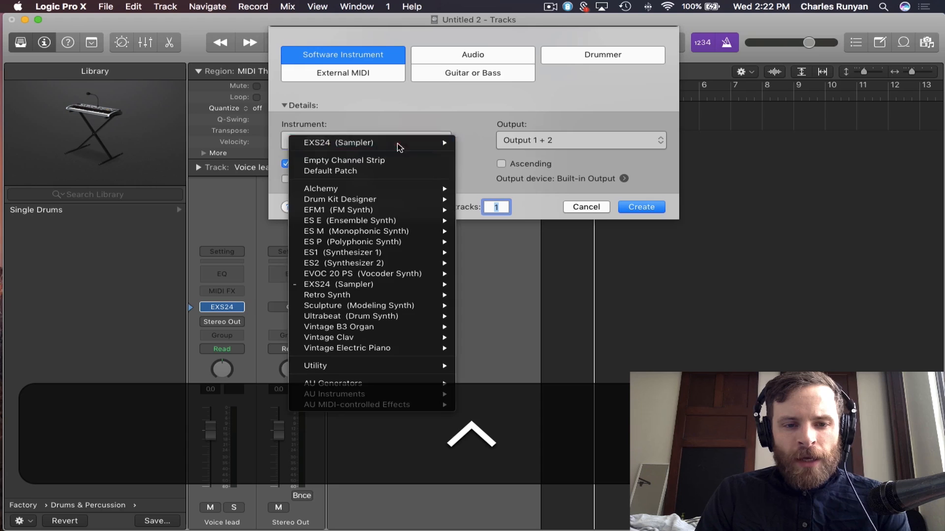
mouse_move(357, 199)
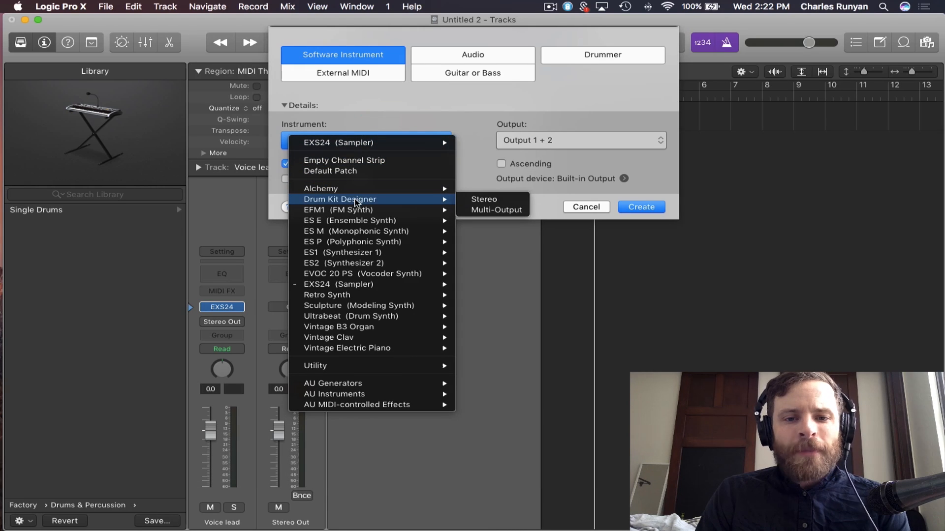
left_click(496, 201)
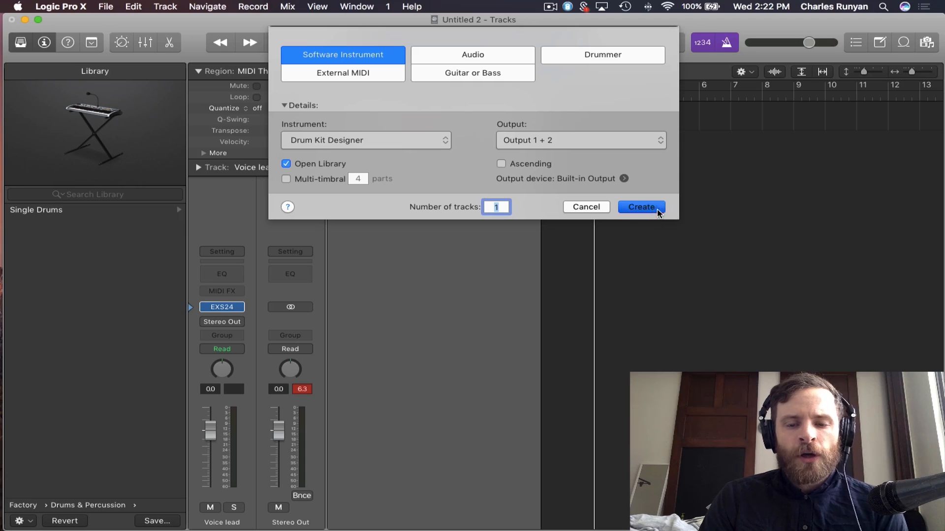
left_click(658, 206)
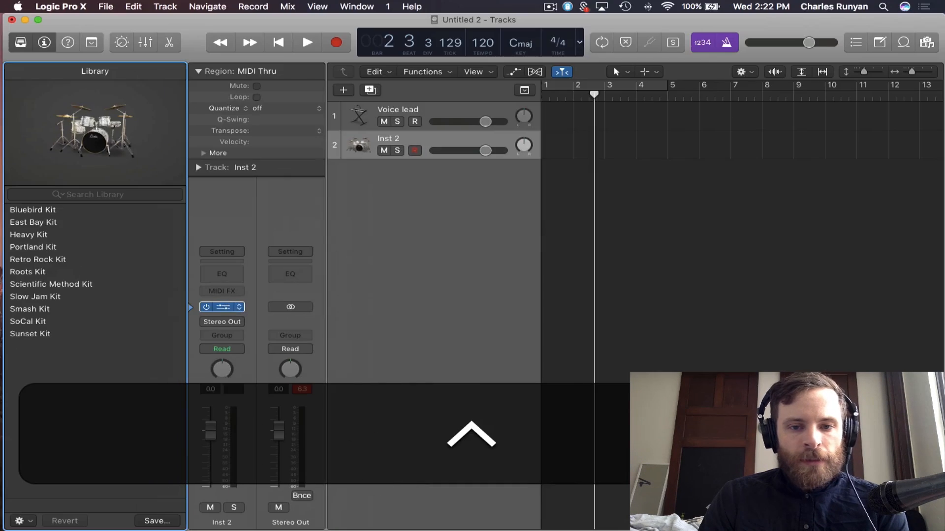
Open the Drum Kit Designer of the Inst 2 track, audition one of its toms, and close the instrument window
left_click(227, 305)
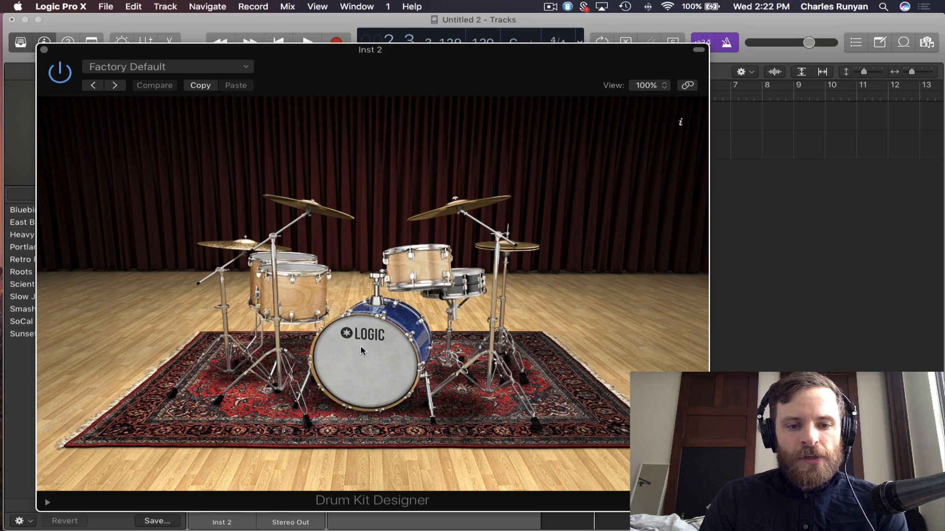
left_click(297, 298)
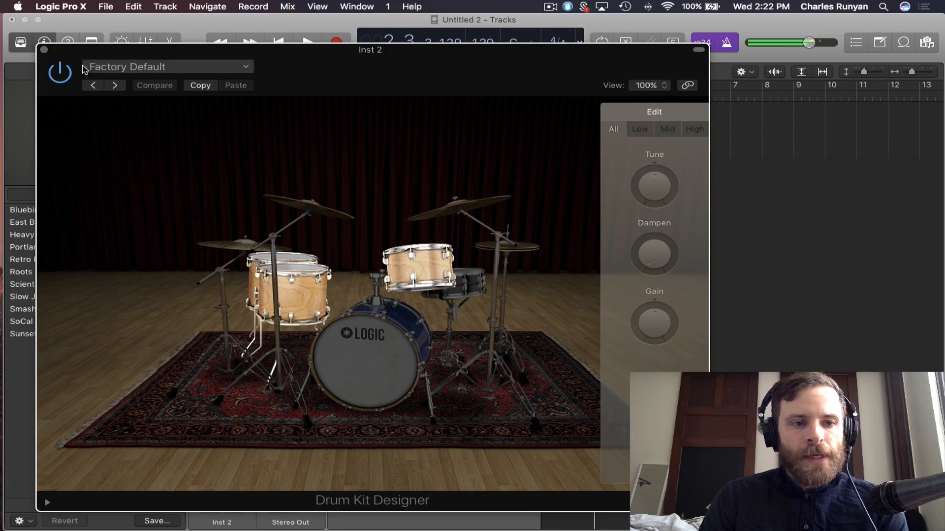
left_click(44, 50)
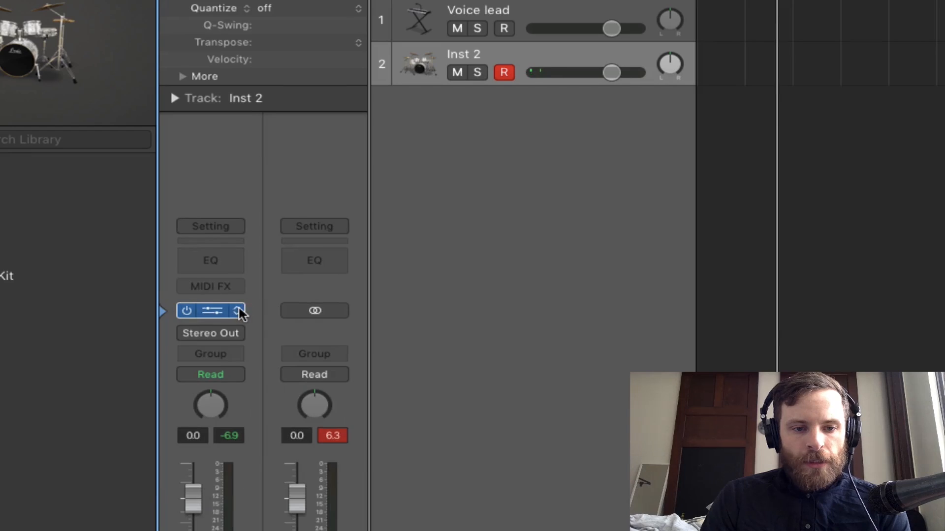
Replace the instrument on the Inst 2 track with Drum Machine Designer
left_click(239, 311)
left_click(159, 303)
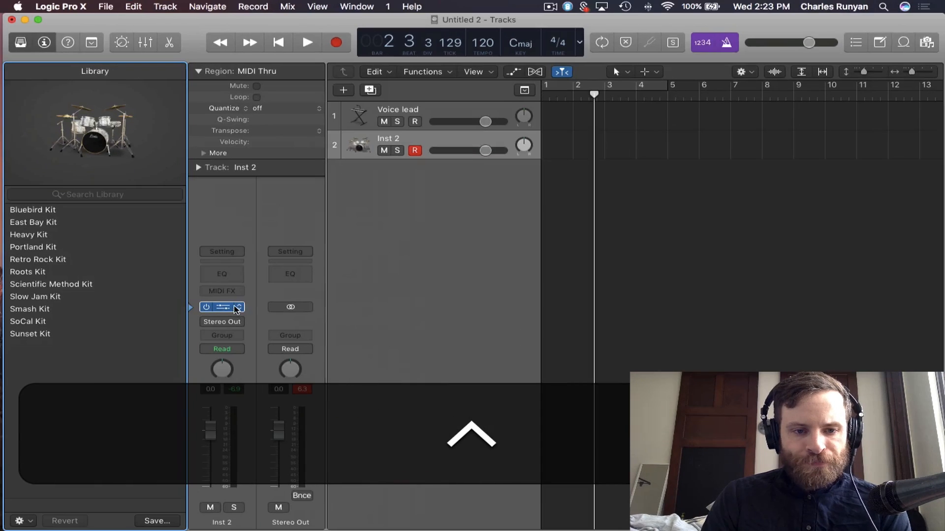
left_click(270, 314)
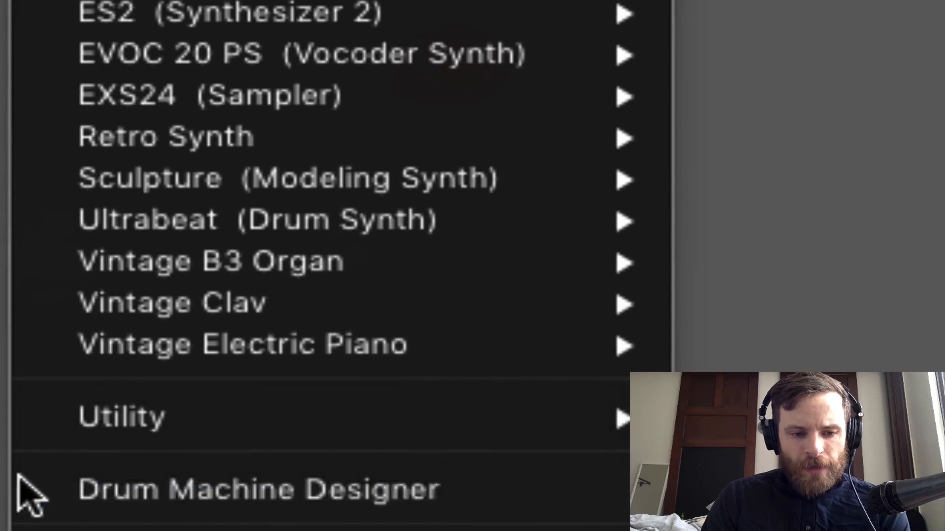
left_click(249, 490)
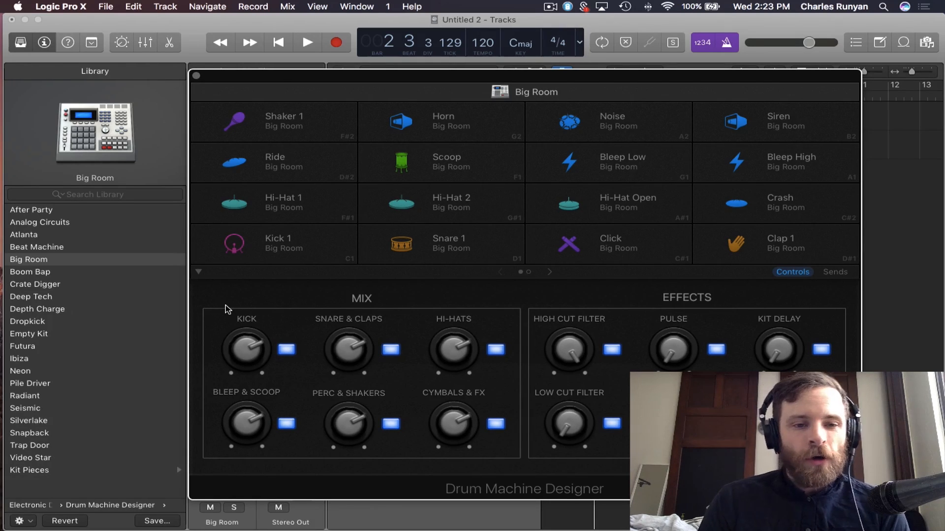
Audition the Big Room kit's kick, snare, click, clap, crash and hi-hat sounds, ending with Kick 1
left_click(253, 252)
left_click(395, 242)
left_click(645, 243)
left_click(778, 235)
left_click(769, 211)
left_click(599, 204)
left_click(476, 200)
left_click(278, 204)
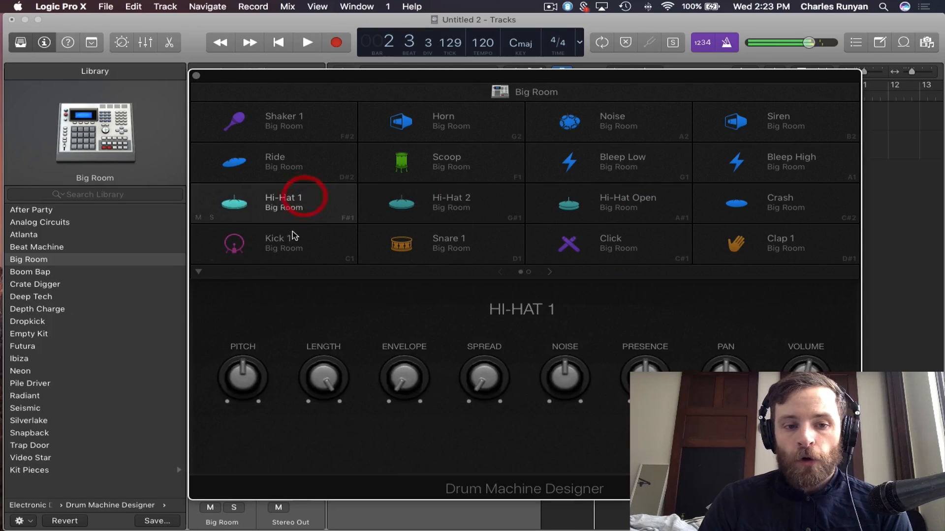
left_click(292, 240)
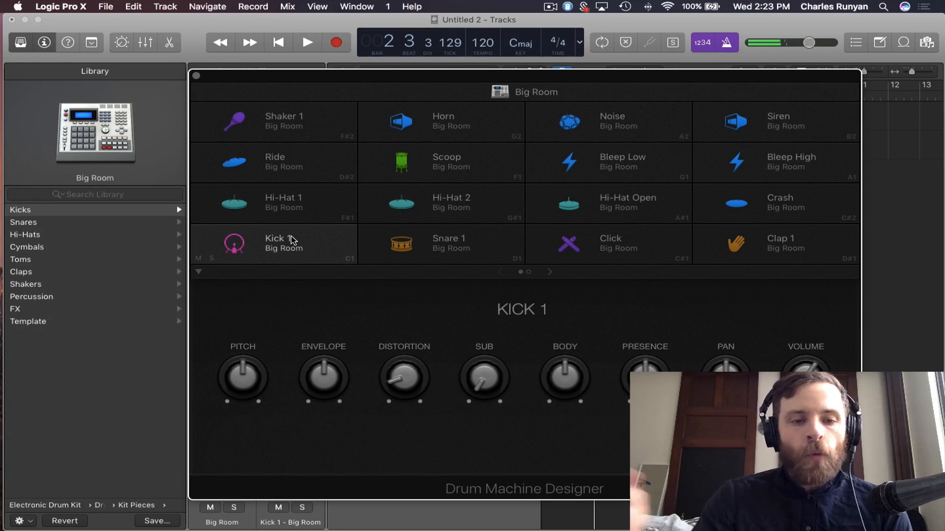
Show the Musical Typing keyboard, reposition its window over the drum machine, and lower its octave to C1
key("super")
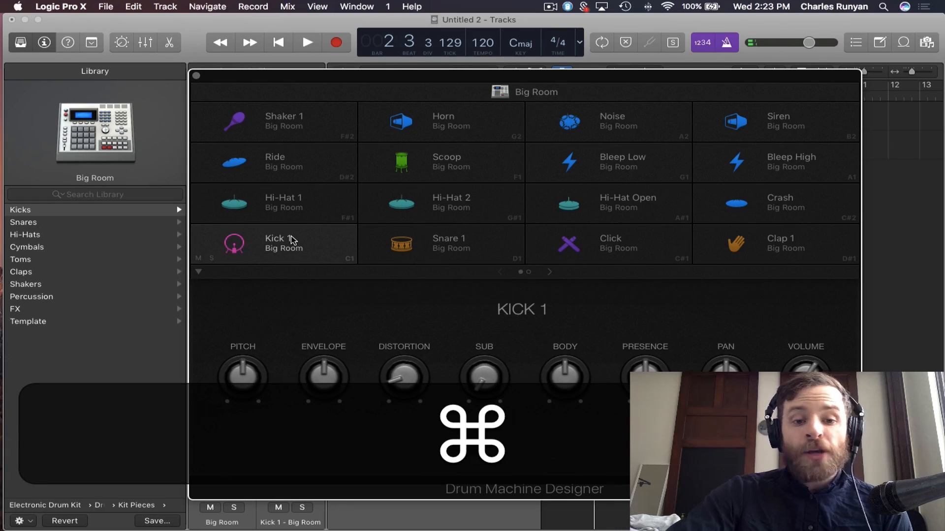
key("super+k")
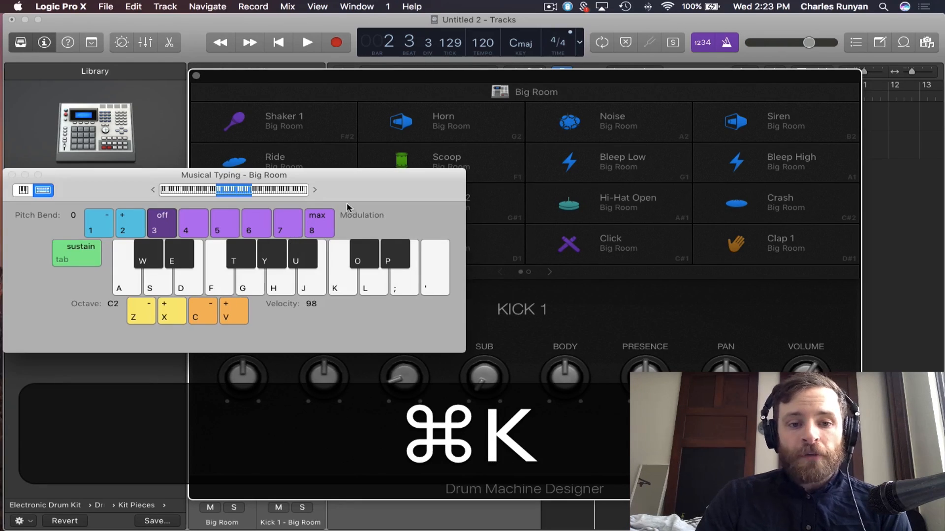
left_click_drag(368, 178, 595, 136)
key("z")
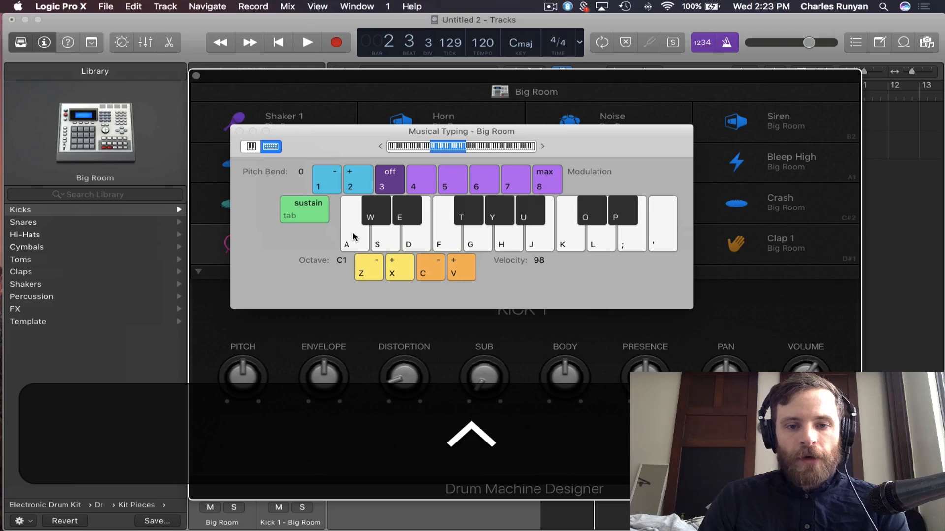
Test the kick and snare by alternately playing C1 and D1 on the Musical Typing keyboard
key("a")
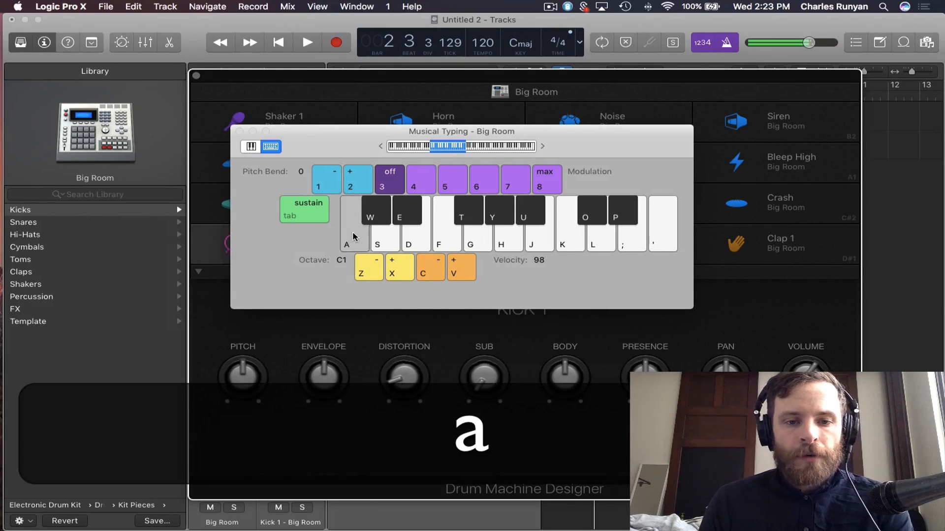
key("s")
key("a")
key("s")
key("a")
key("s")
Shift the Musical Typing window slightly down, start playback, and set the project tempo to 102
left_click_drag(329, 156, 331, 183)
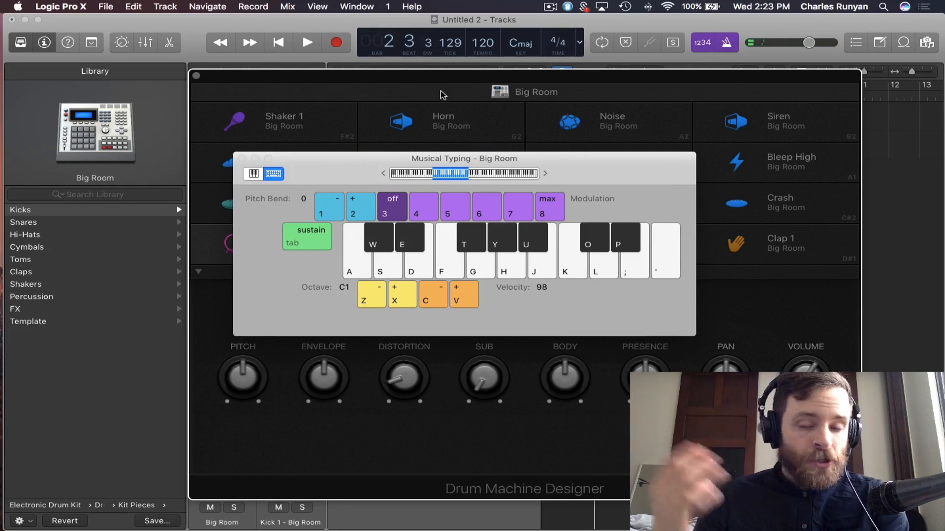
key("space")
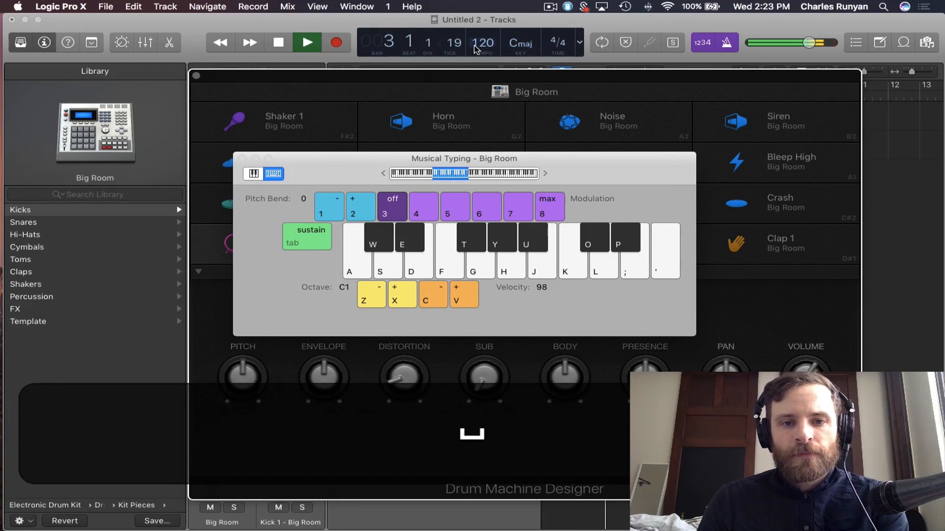
left_click_drag(482, 62, 487, 83)
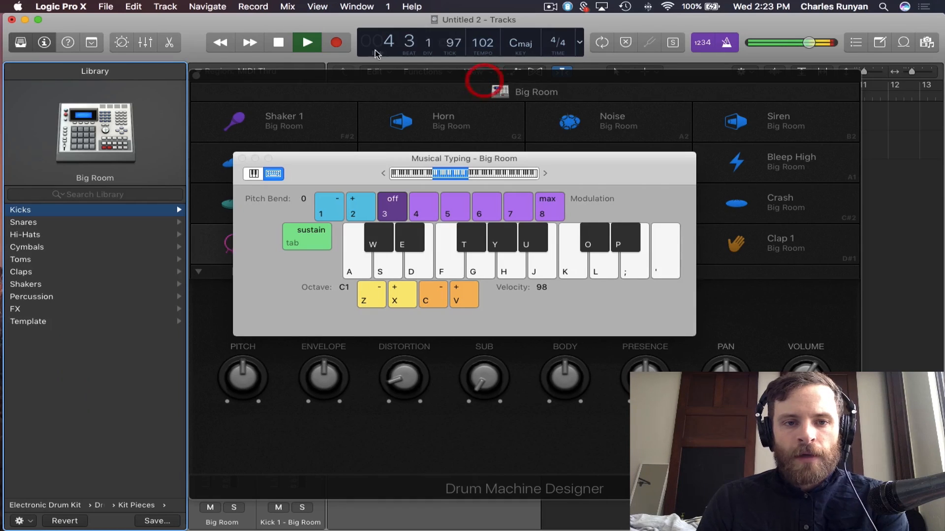
Record a kick and snare pattern of about two bars on the Big Room track with Musical Typing, and stop recording
left_click(337, 43)
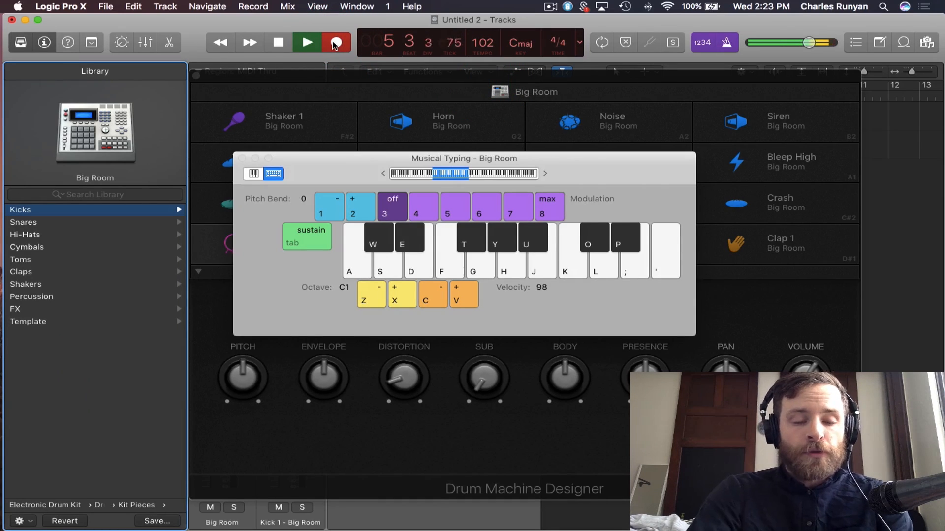
key("a")
key("s")
key("a")
key("a")
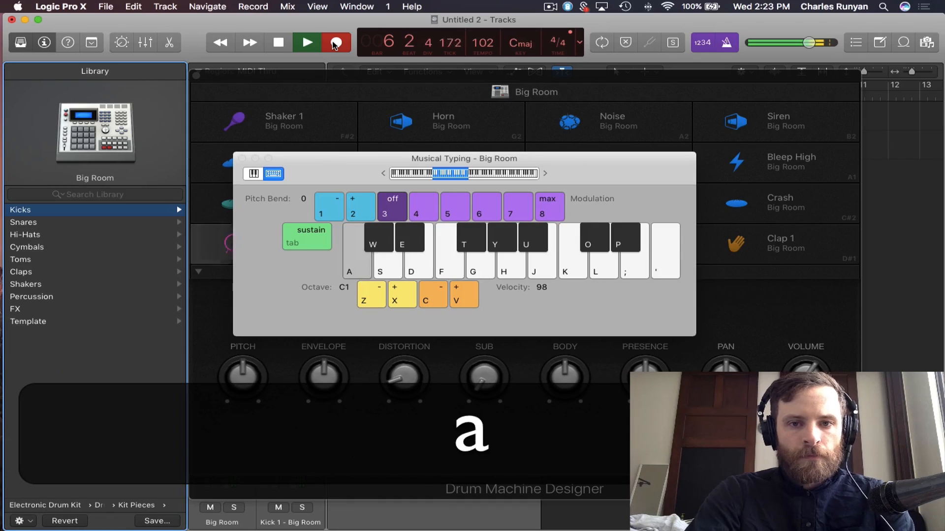
key("s")
key("a")
key("a")
key("a")
key("s")
key("a")
key("s")
key("space")
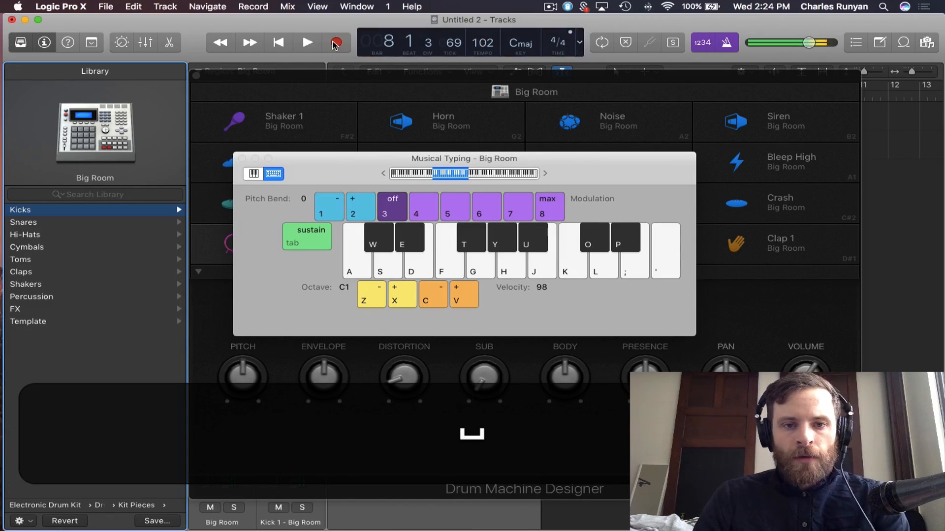
Close the Musical Typing and Drum Machine Designer windows, and move the recorded Big Room region to bar 1
left_click(242, 158)
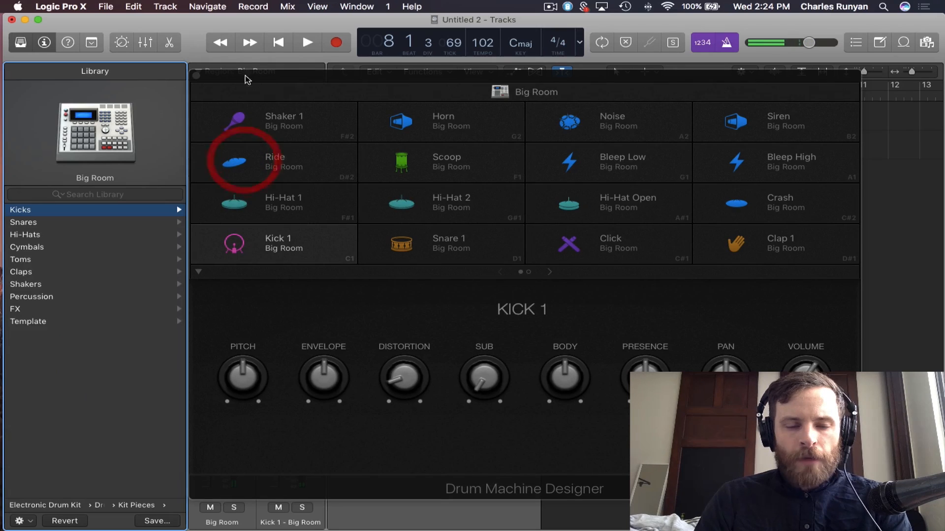
left_click(197, 76)
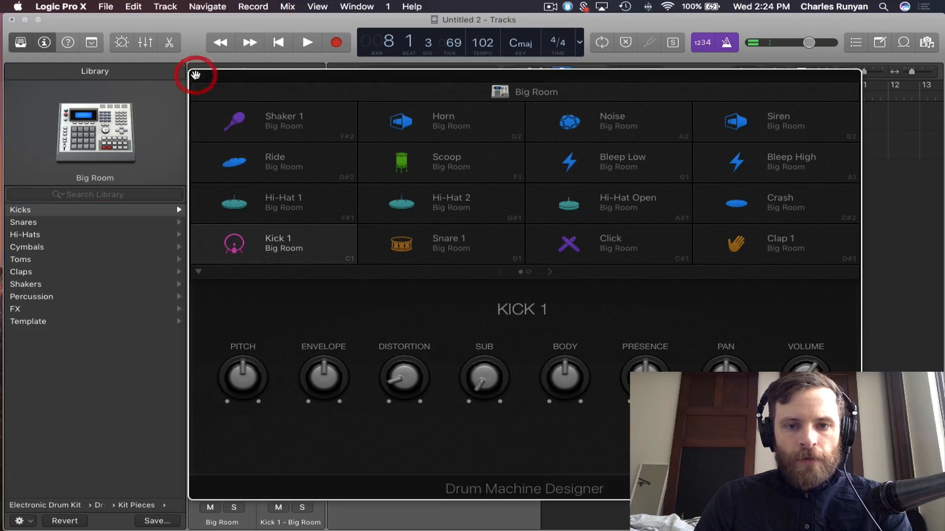
left_click(755, 177)
left_click_drag(747, 158, 577, 139)
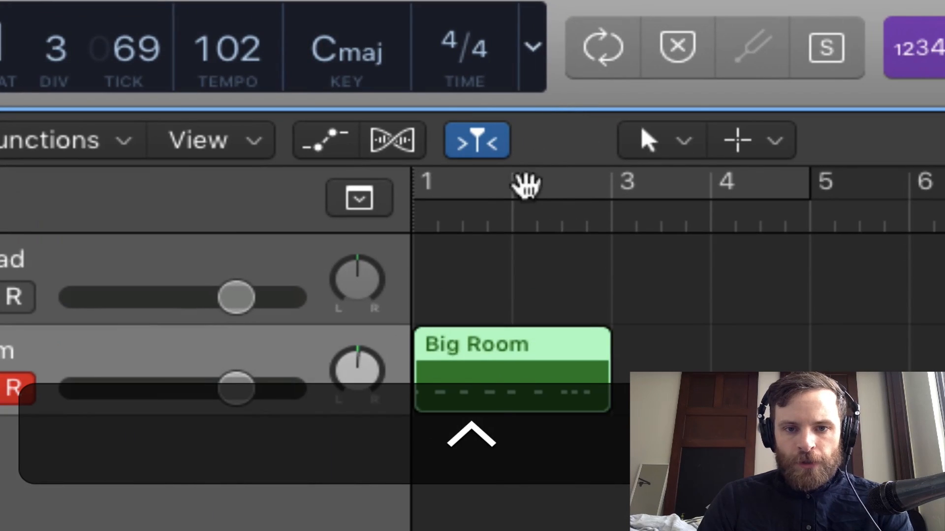
Turn on cycle mode from bar 1 and play back the looped Big Room region
left_click(526, 183)
key("space")
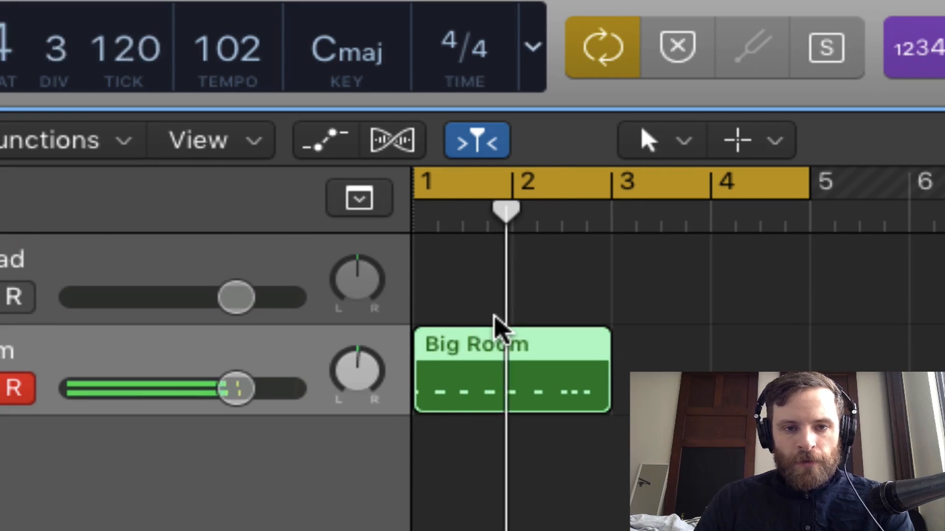
key("space")
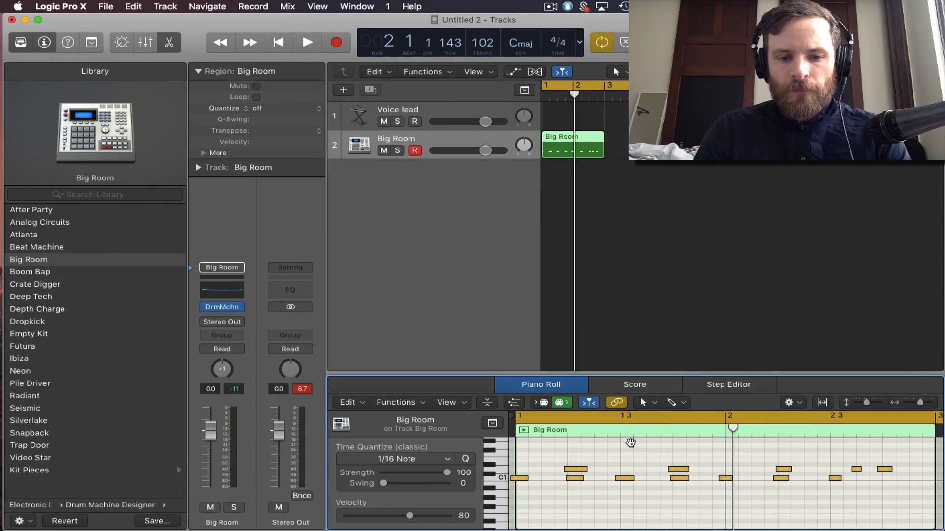
Select all the notes of the Big Room region in the Piano Roll
left_click_drag(921, 506, 524, 452)
left_click(559, 476)
left_click(558, 477)
key("super+a")
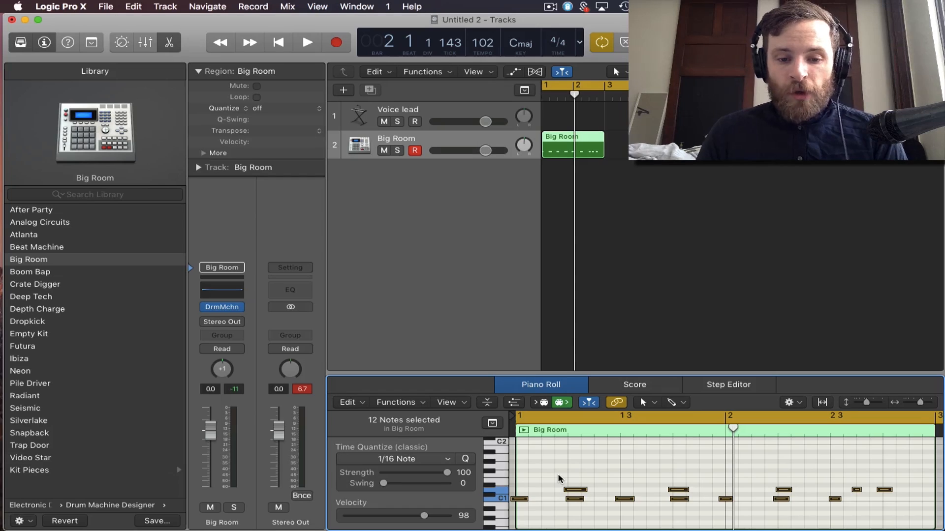
Try quantizing the selected notes to 1/16 Note at strength 100, and undo the quantization
key("ctrl")
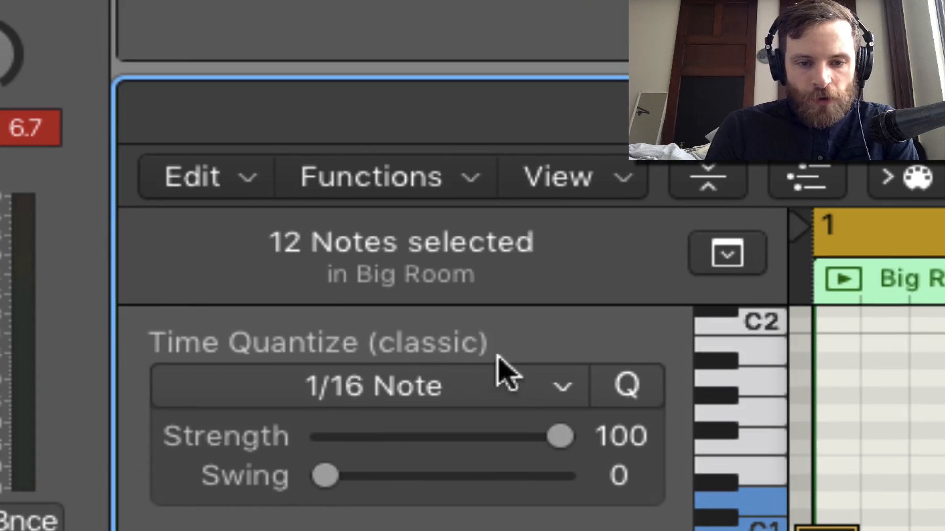
left_click(551, 382)
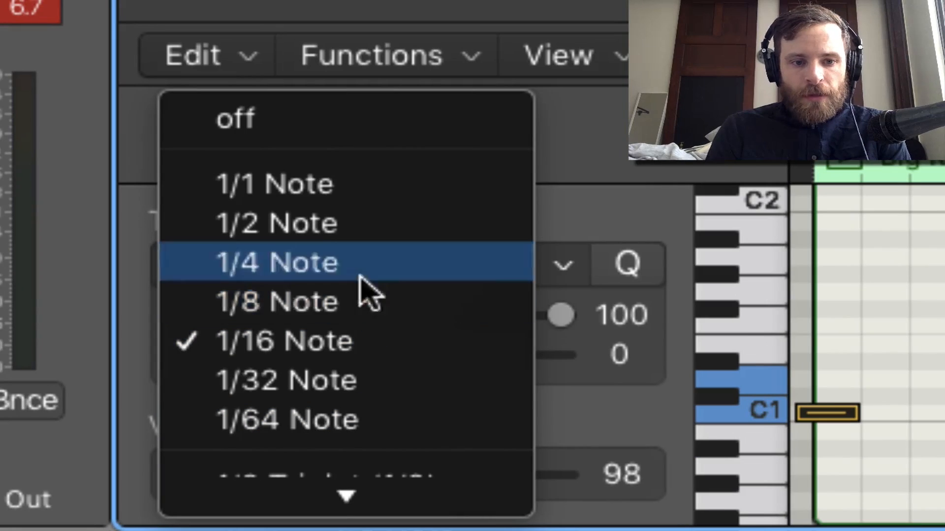
left_click(675, 193)
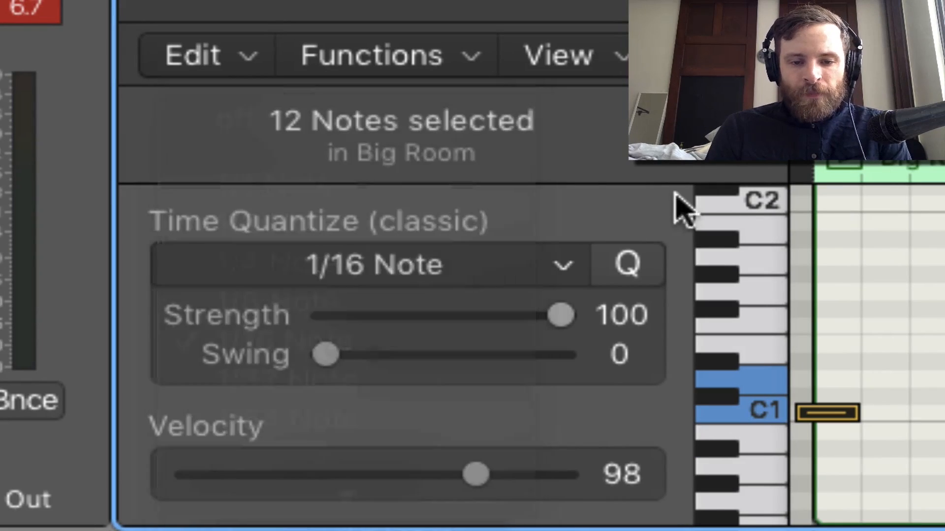
mouse_move(561, 316)
left_mouse_down()
mouse_move(577, 324)
mouse_move(515, 316)
mouse_move(579, 318)
left_mouse_up()
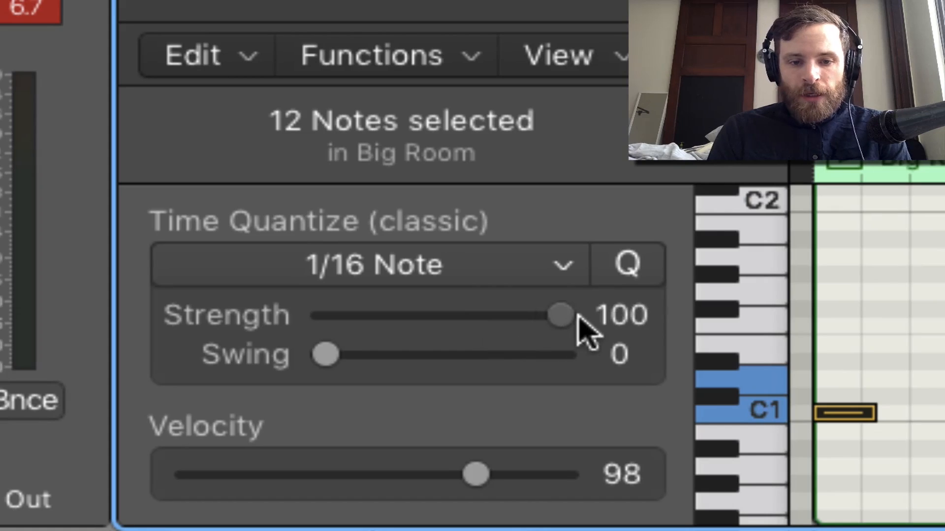
left_click_drag(560, 316, 625, 317)
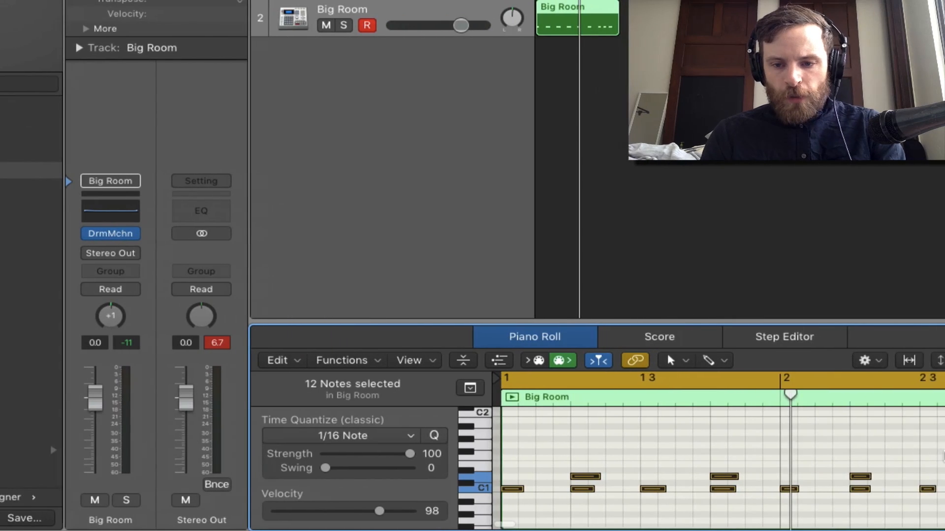
key("super+z")
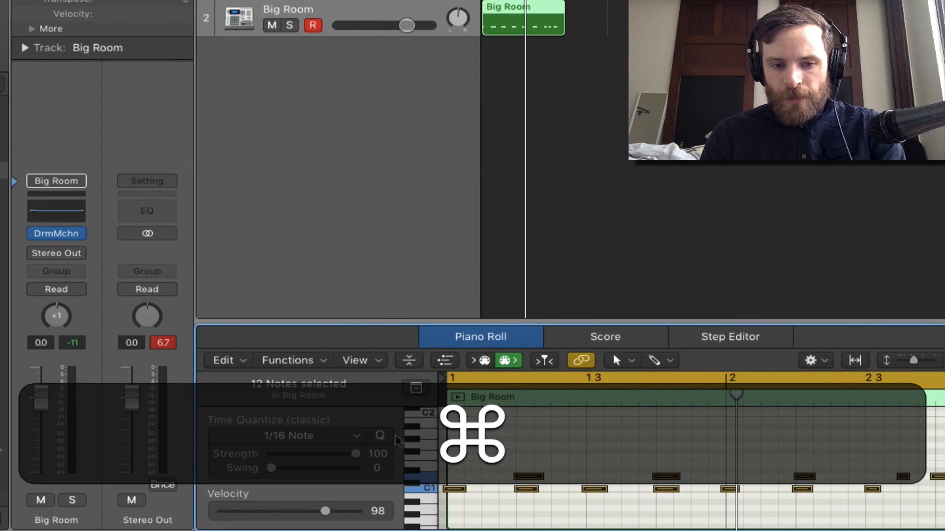
Quantize the selected Big Room notes to 1/16 Note at strength 100 and play back the loop
left_click(380, 437)
key("space")
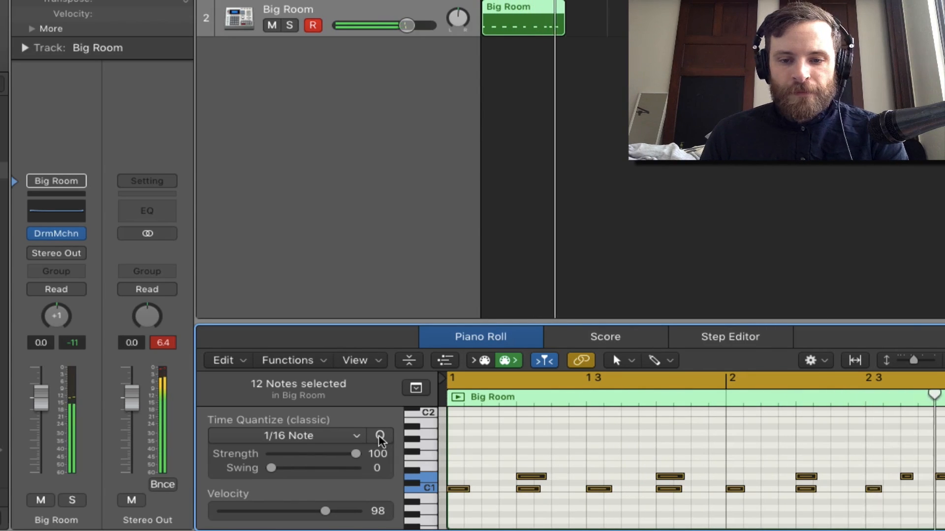
key("space")
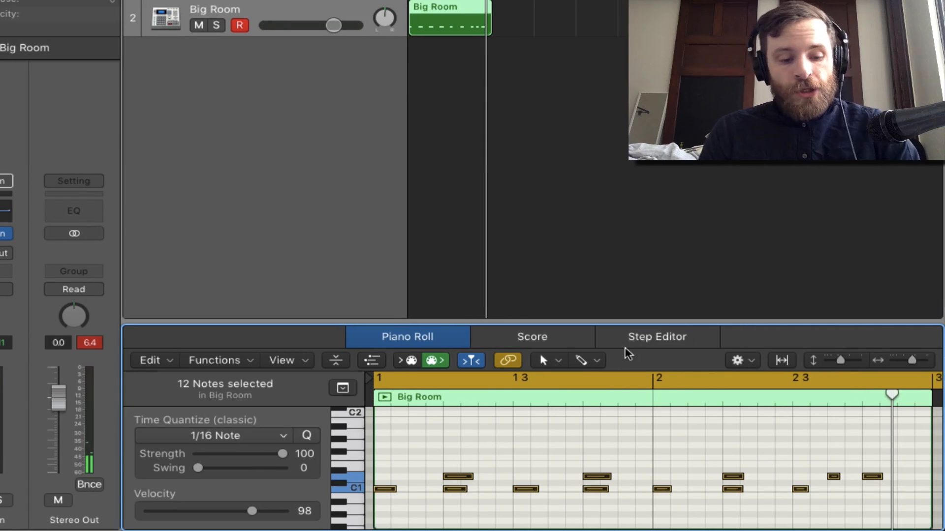
Switch the Piano Roll's main tool to the Pencil Tool
scroll(558, 360, "up", 10)
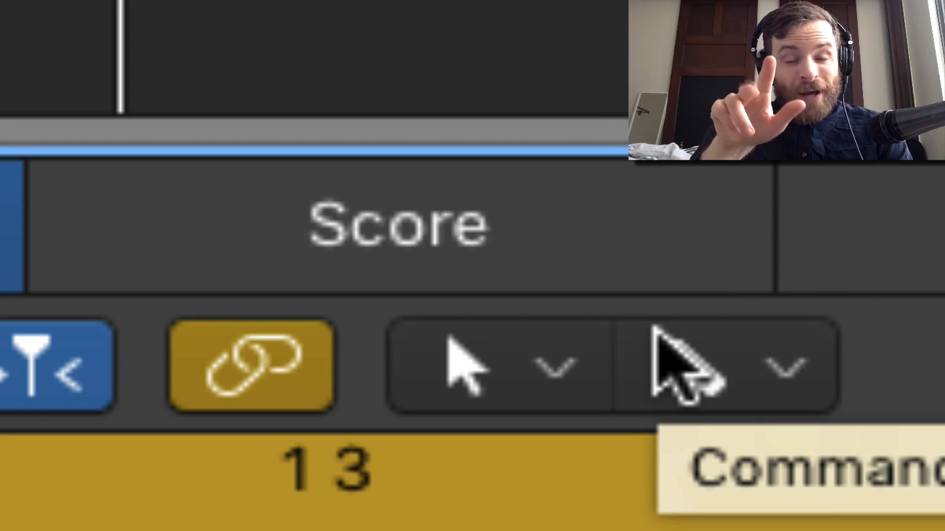
left_click(519, 334)
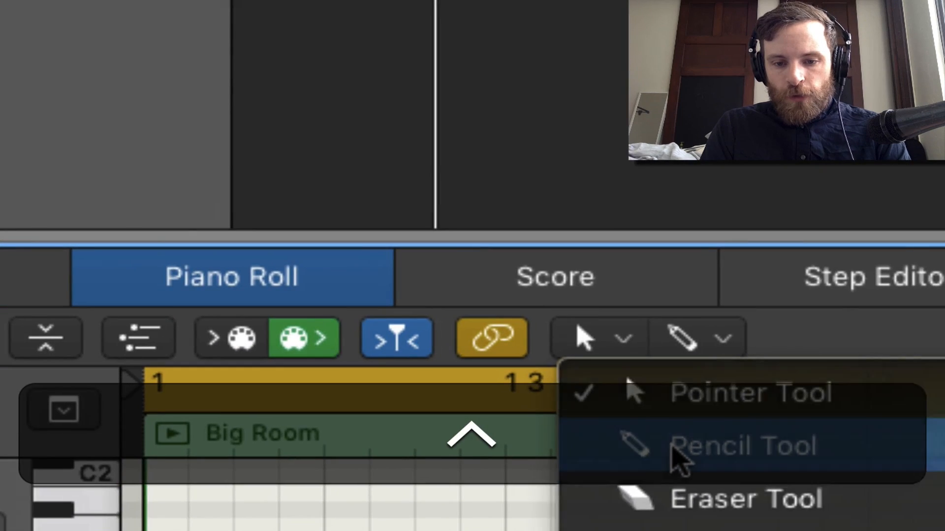
left_click(667, 445)
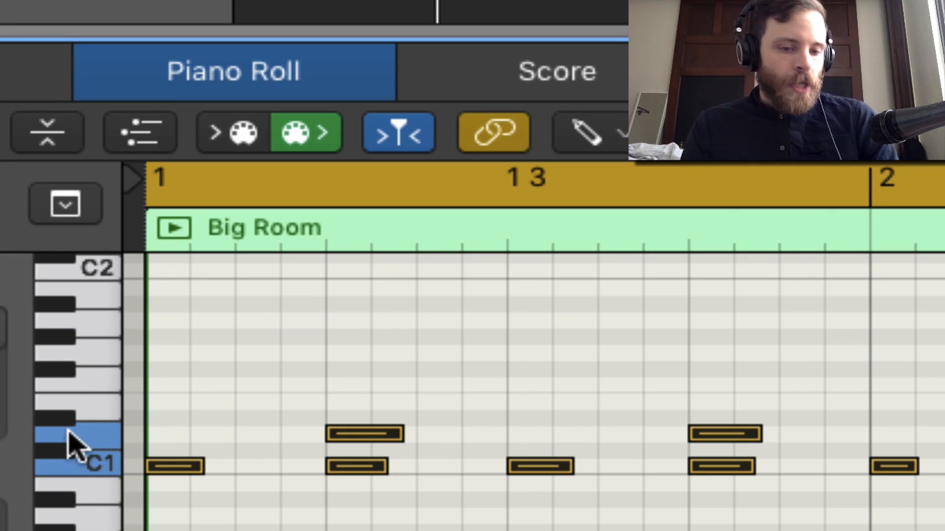
Audition drum sounds on the Piano Roll keyboard, and draw 1/16-long hi-hat notes on G#1 at the four off-beats of bar 1
left_click(67, 436)
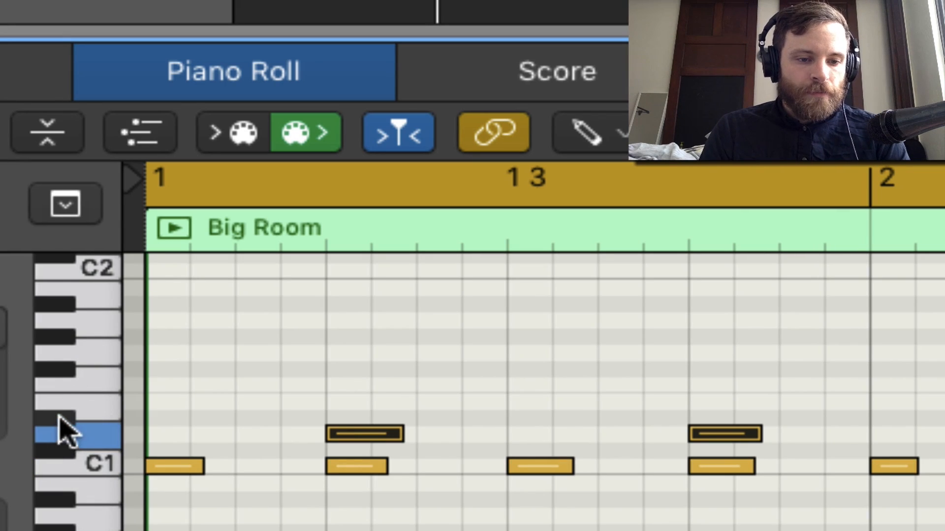
left_click(55, 372)
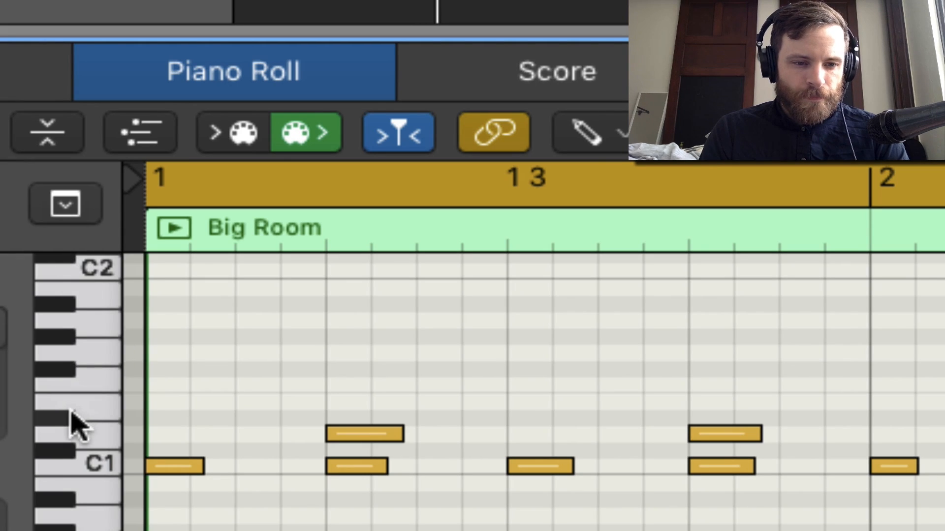
scroll(69, 423, "up", 5)
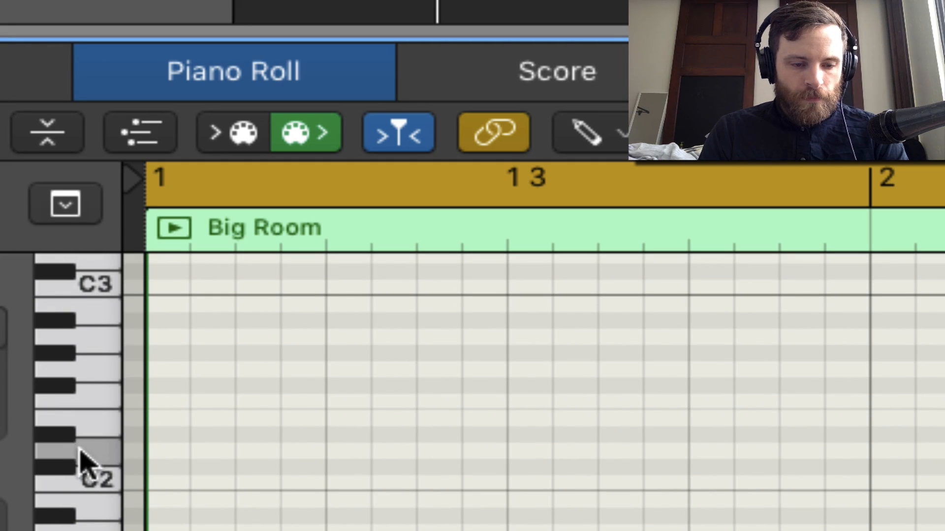
scroll(93, 489, "down", 5)
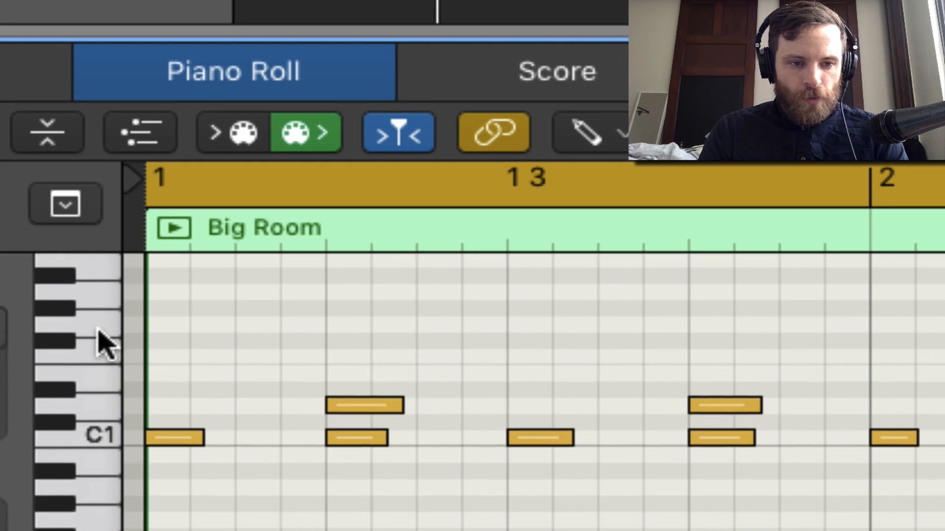
scroll(101, 340, "up", 1)
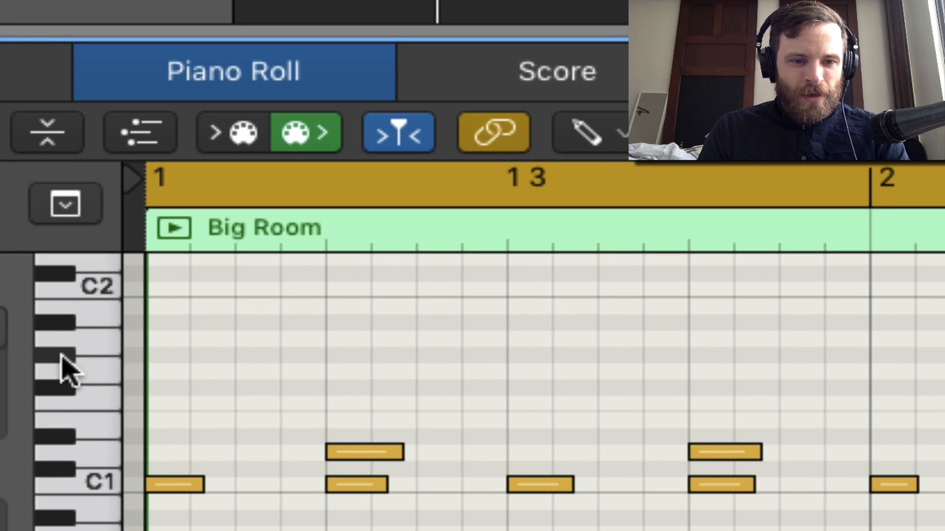
left_click(256, 354)
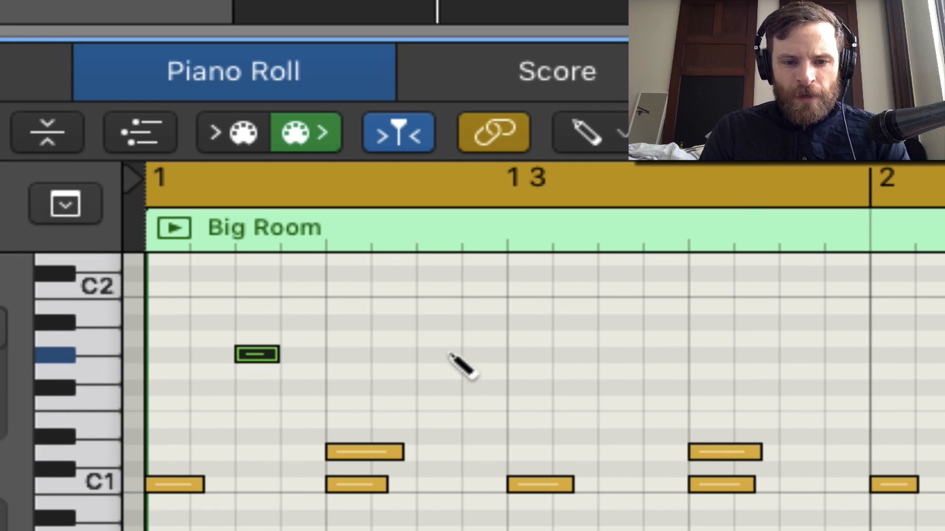
left_click(438, 355)
left_click(624, 356)
scroll(660, 365, "right", 5)
left_click(549, 355)
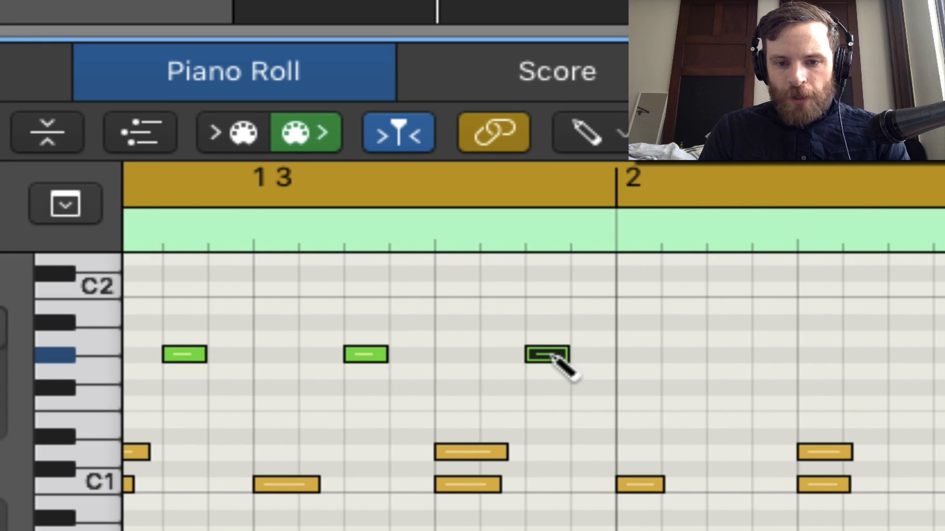
Draw G#1 hi-hat notes on the four off-beats of bar 2, undoing the note misplaced after beat 3
left_click(727, 355)
scroll(717, 352, "right", 10)
scroll(734, 363, "left", 3)
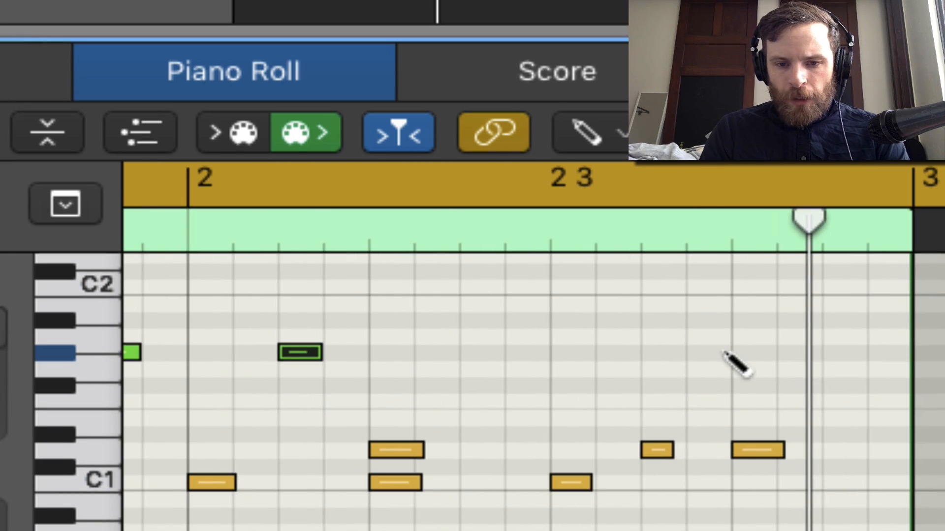
left_click(490, 353)
left_click(689, 354)
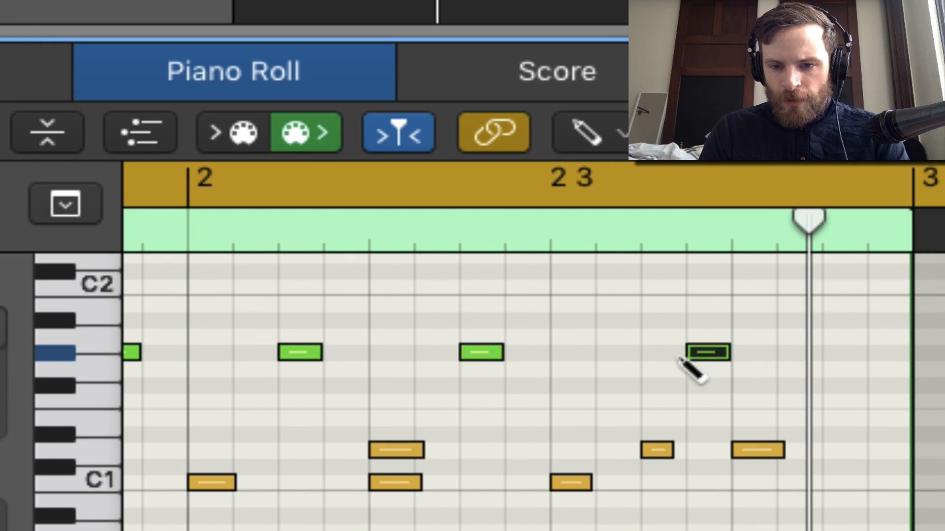
key("super+z")
left_click(666, 354)
left_click(835, 354)
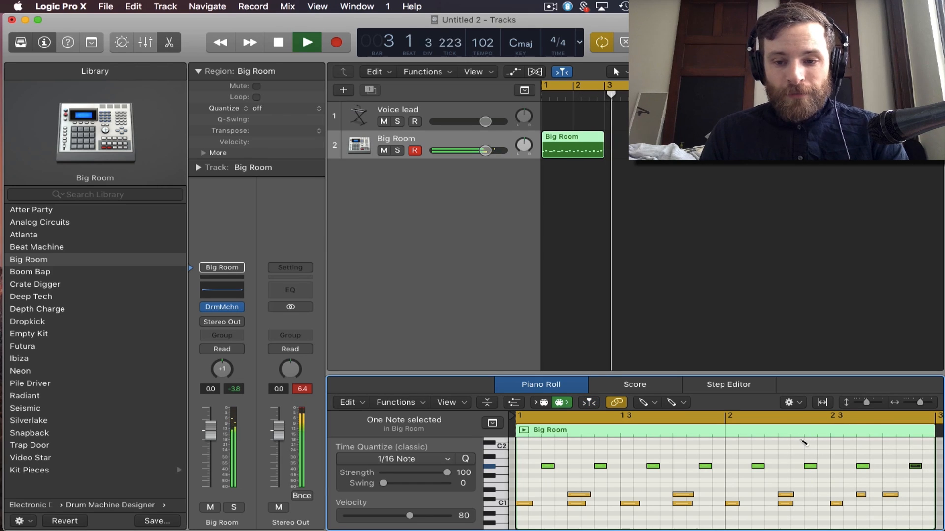
Shorten the cycle area to run from bar 1 to bar 3, and play back the beat with the system volume raised
key("space")
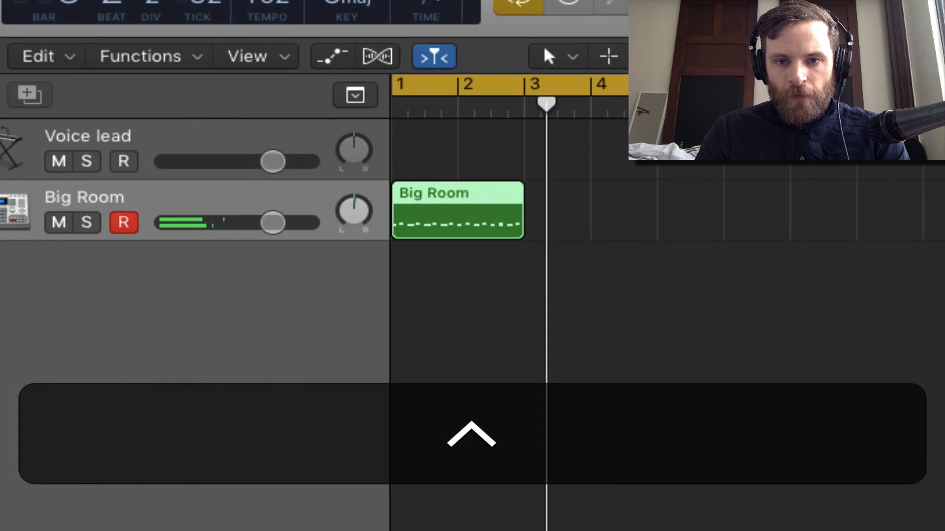
left_click_drag(656, 89, 520, 90)
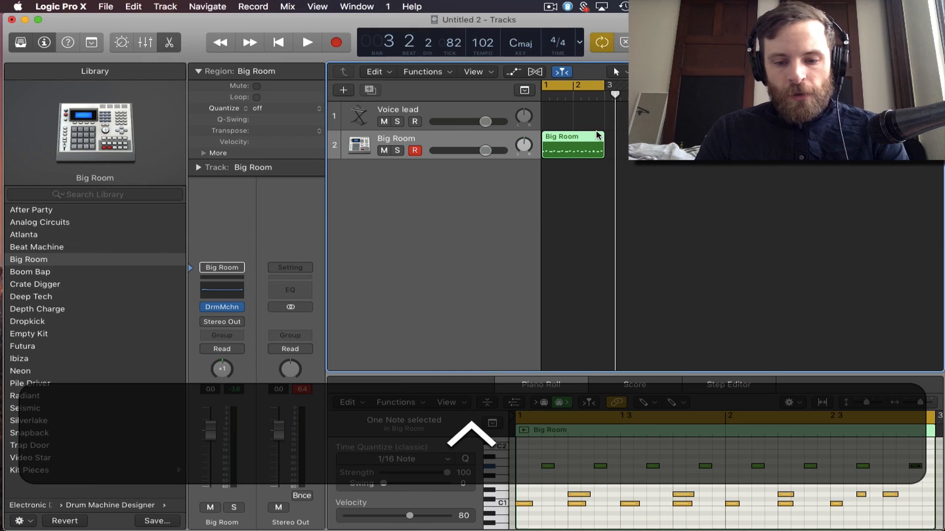
key("space")
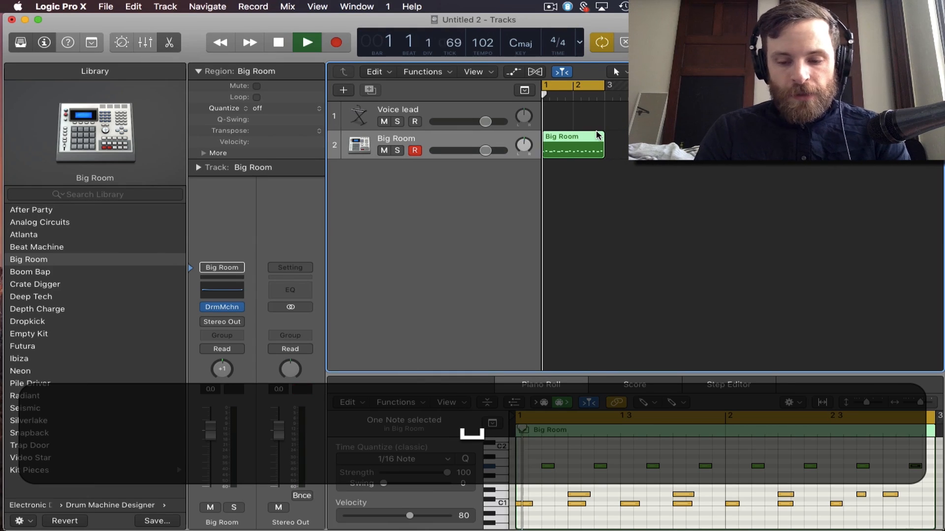
key("XF86AudioRaiseVolume")
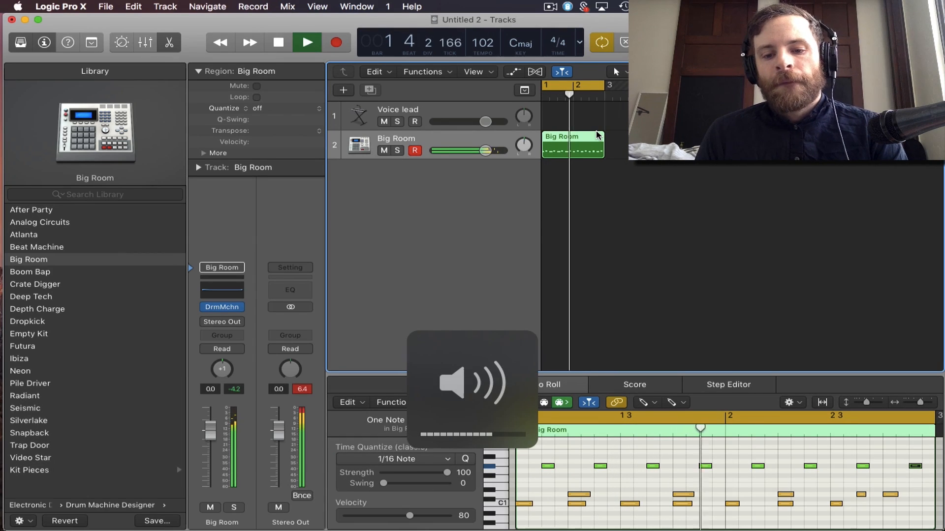
key("space")
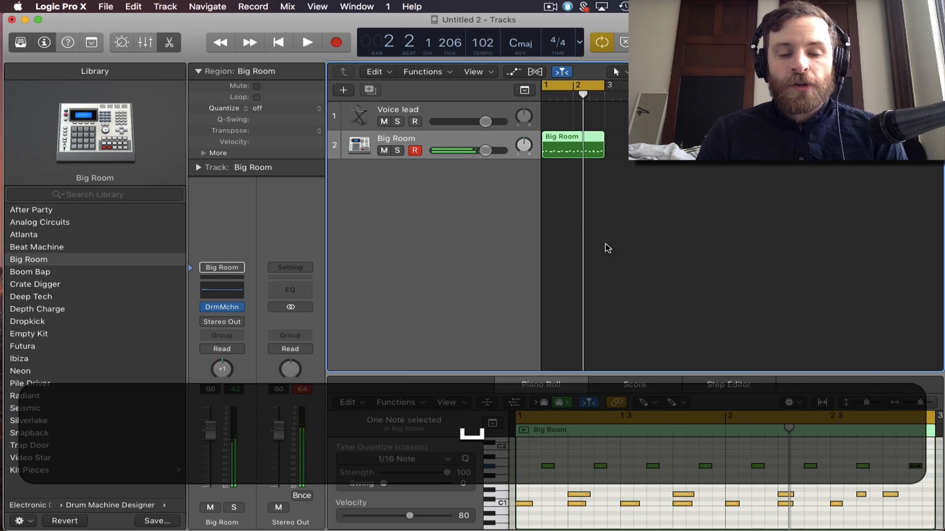
Open Drum Machine Designer for the Big Room track, and search the Splice sounds for "kick"
left_click(222, 308)
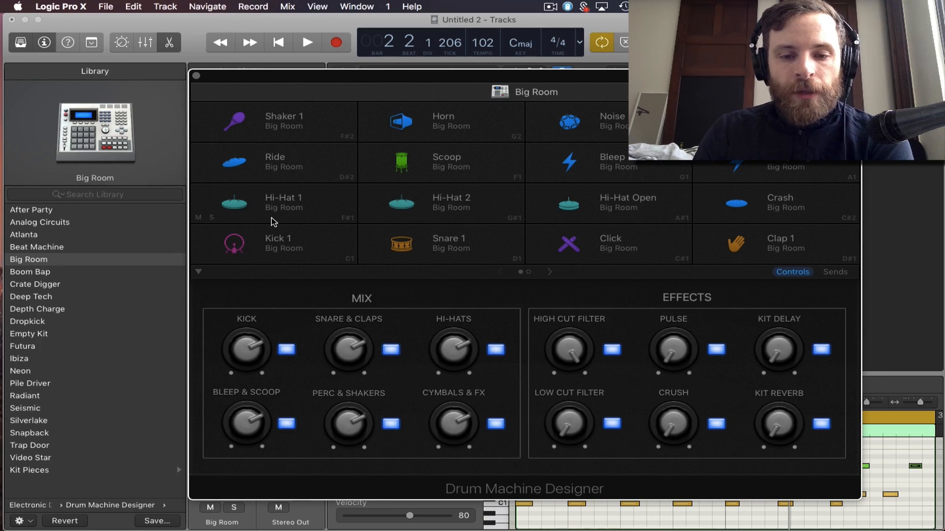
left_click(585, 8)
left_click(582, 57)
left_click(562, 79)
type("k")
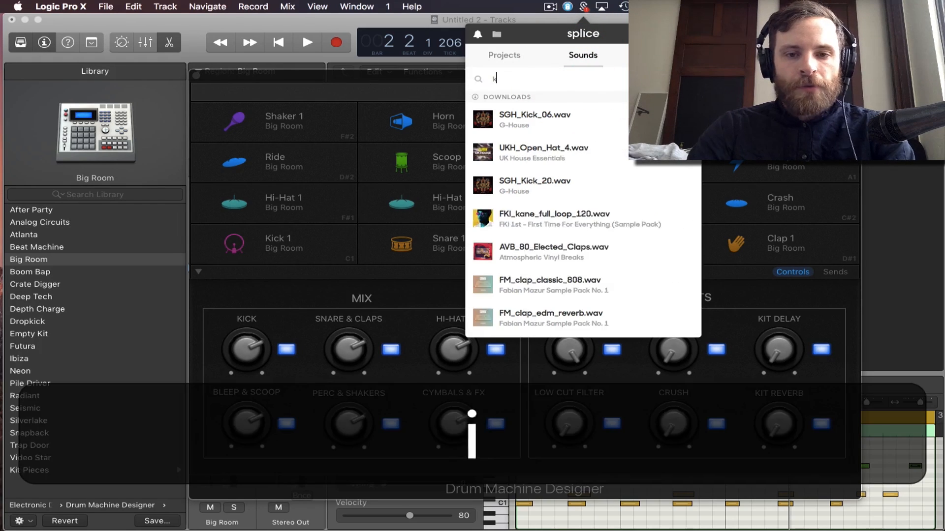
type("ick")
left_click_drag(482, 153, 332, 446)
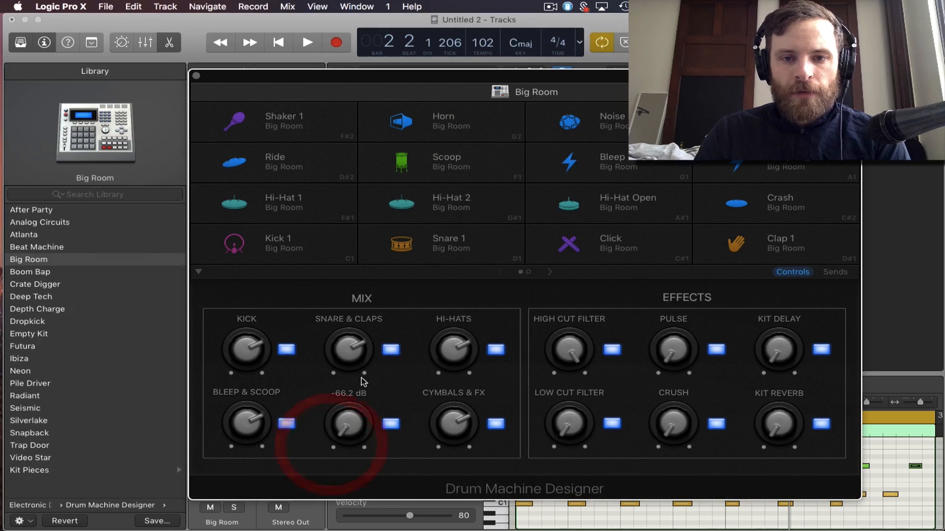
Reveal SGH_Kick_20.wav in Finder from Splice and load it onto the Kick 1 pad
left_click(568, 7)
left_click(585, 158)
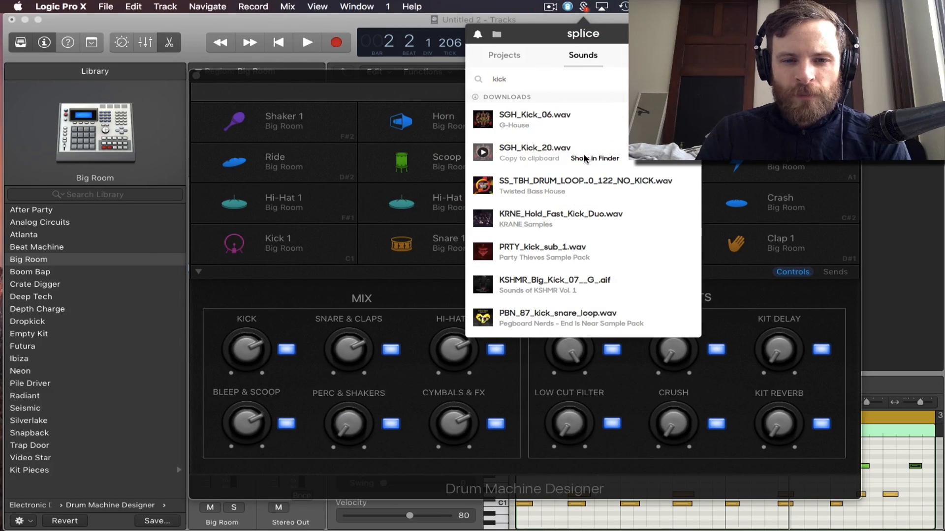
left_click_drag(527, 107, 291, 237)
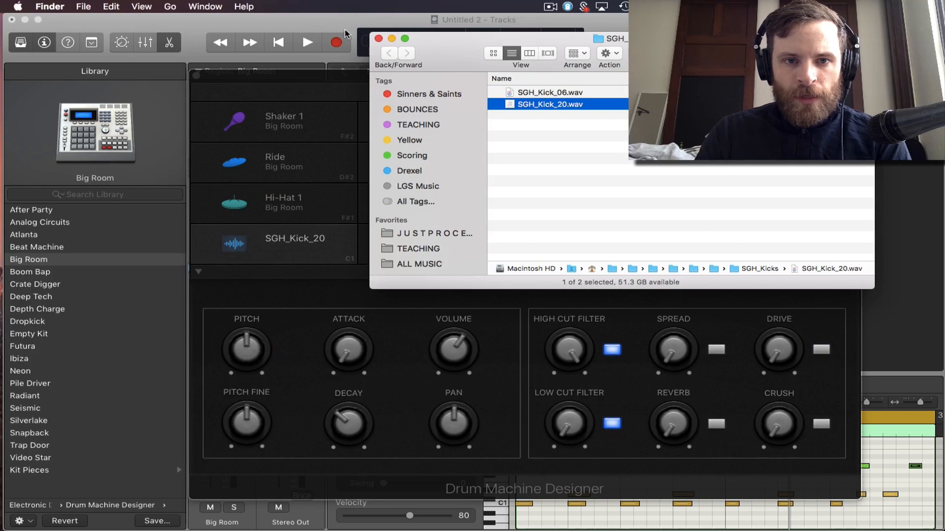
Play back the loop and lower the SGH_Kick_20 pad's pitch to F 2
left_click(305, 43)
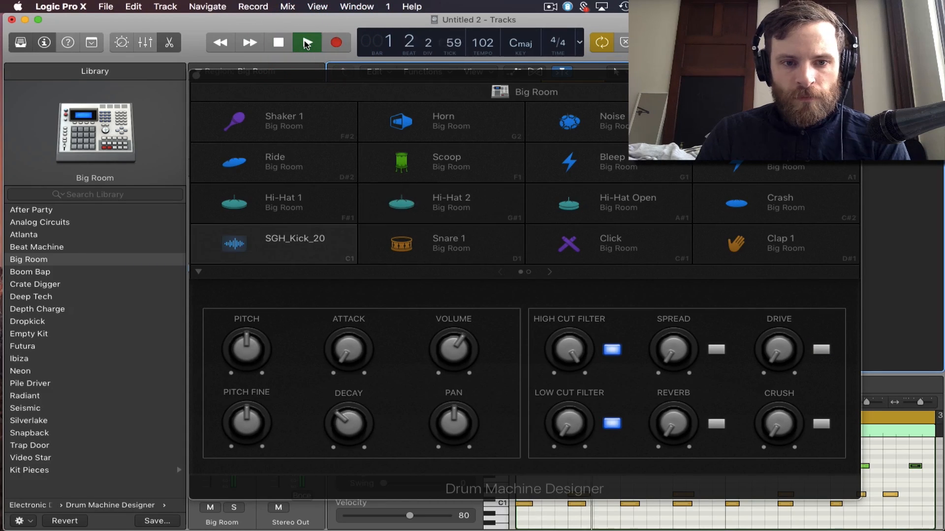
left_click(276, 255)
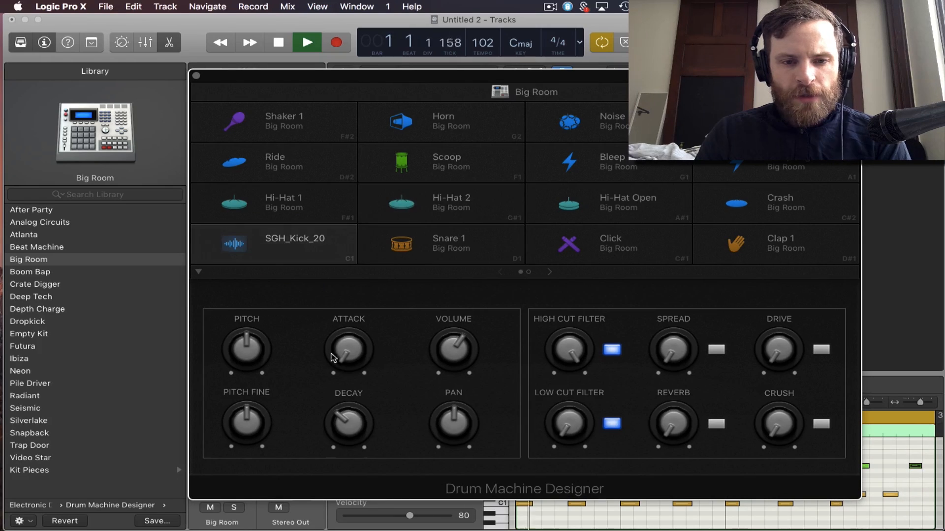
left_click_drag(247, 346, 242, 374)
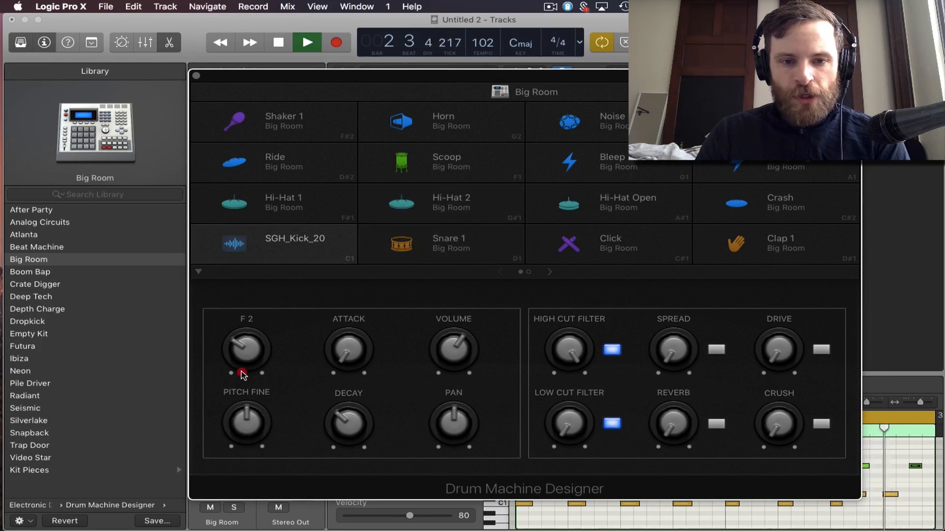
key("space")
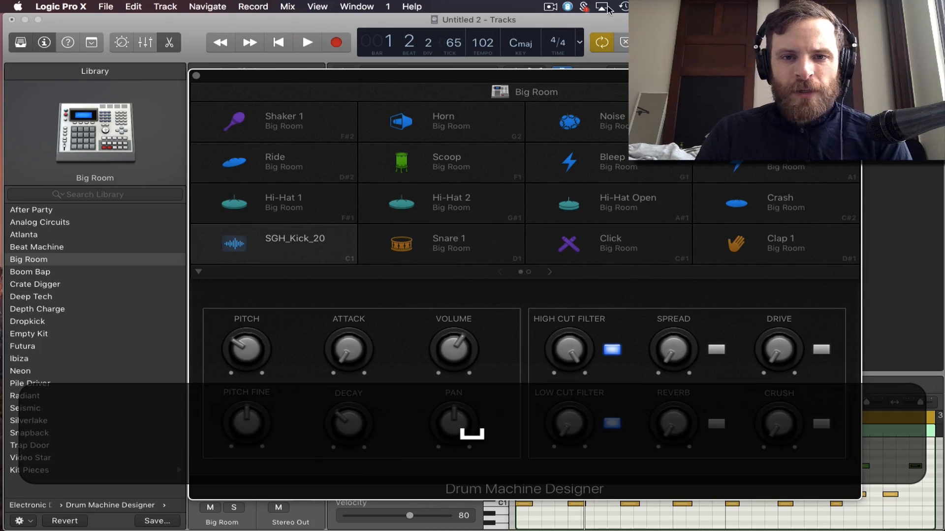
Search the Splice sounds for "snare" and preview several of the samples
left_click(584, 7)
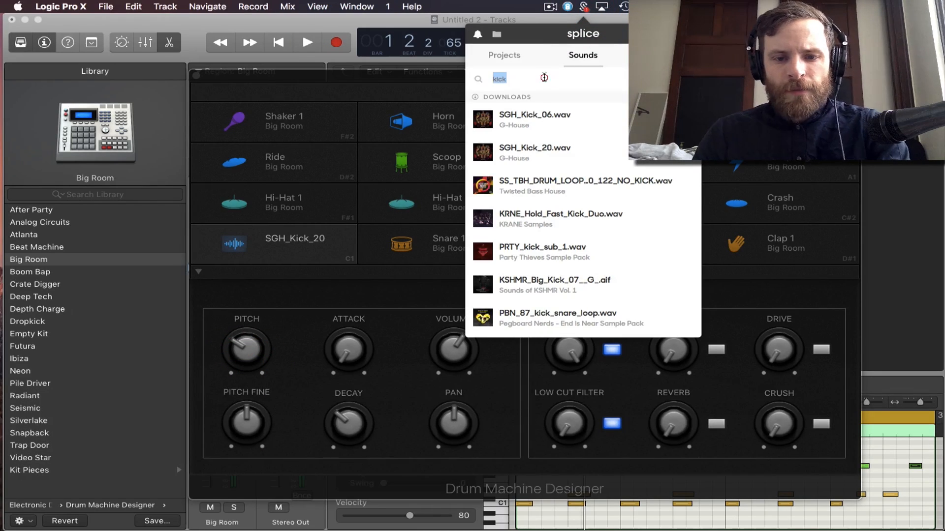
type("snare")
left_click(484, 121)
mouse_move(485, 156)
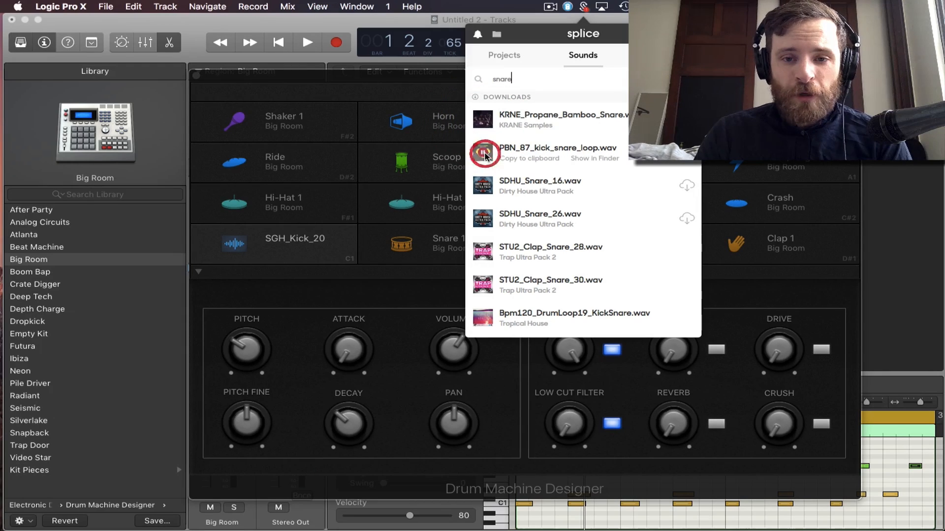
left_click(485, 186)
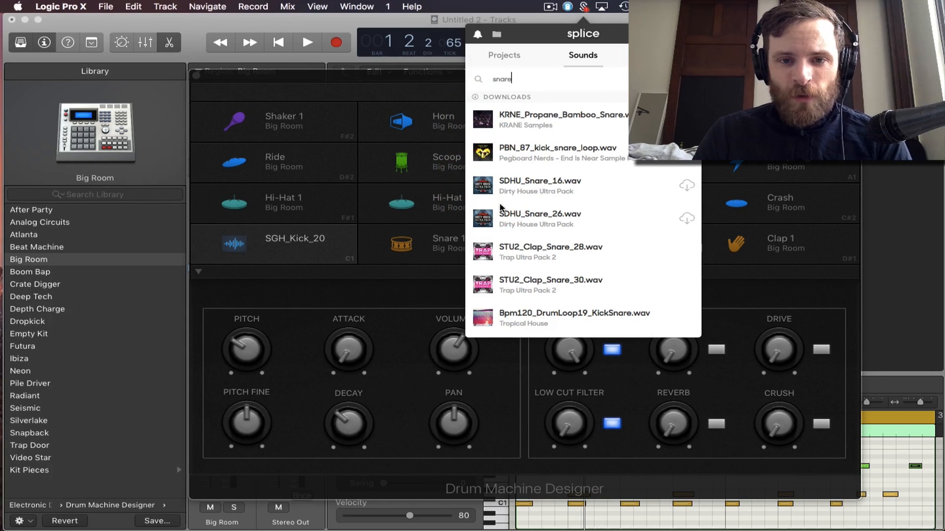
left_click(484, 253)
left_click(483, 283)
Preview further snare samples, reveal Snare_808clap.wav in Finder from Splice and load it onto the Snare 1 pad
scroll(482, 288, "down", 2)
scroll(484, 296, "down", 2)
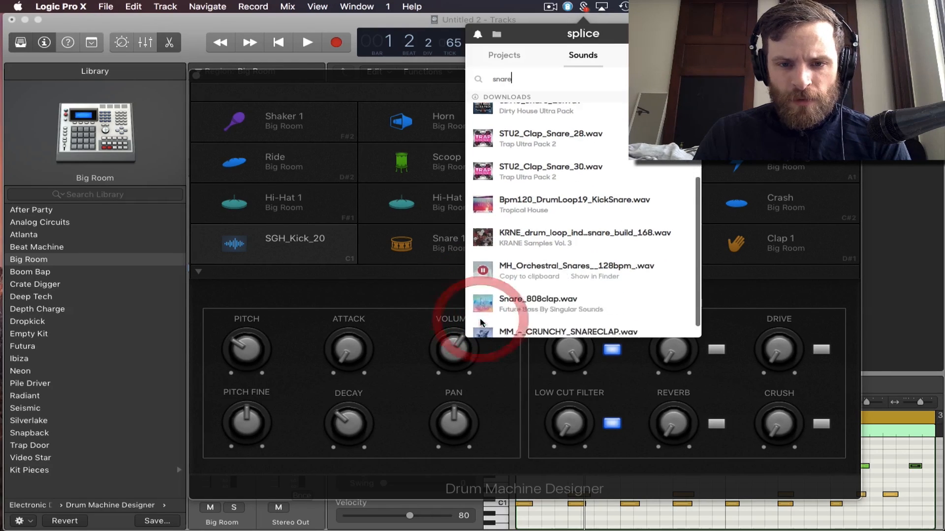
left_click(486, 301)
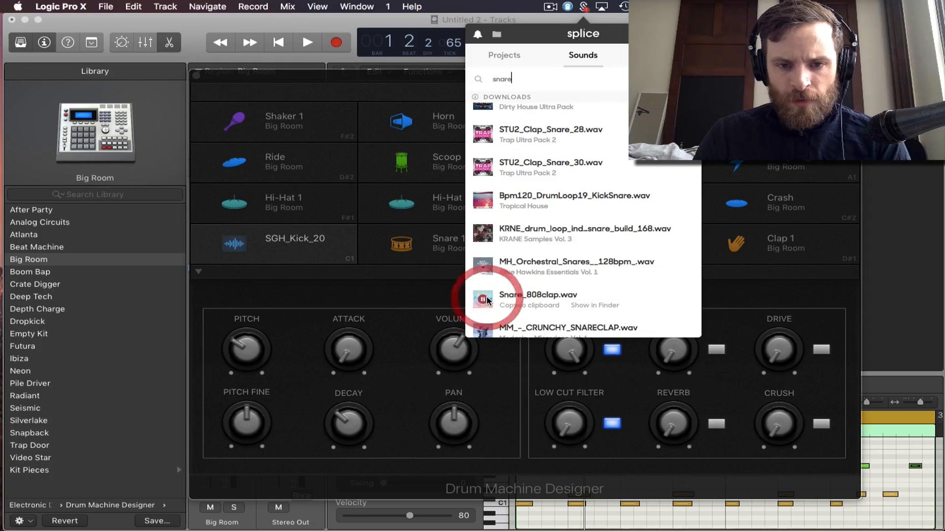
left_click(590, 306)
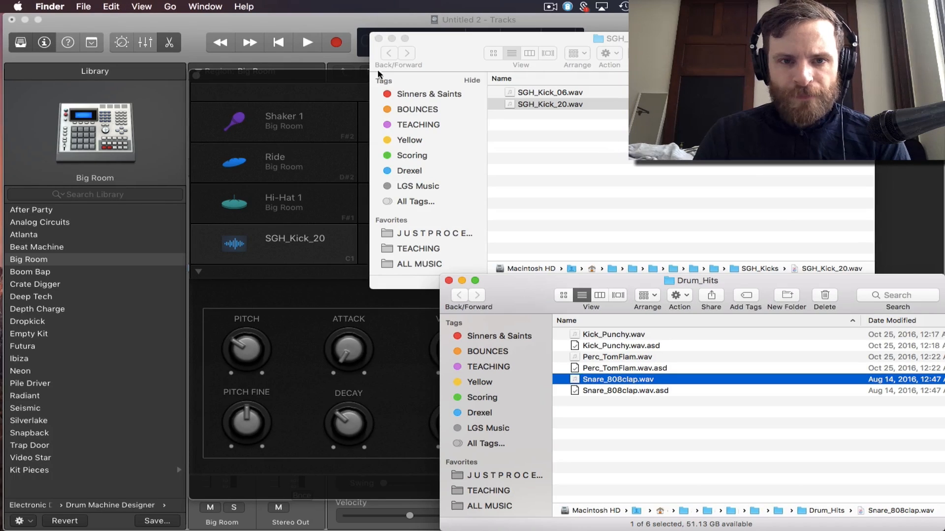
left_click(377, 39)
left_click_drag(529, 326, 412, 267)
left_click(407, 297)
Play back the loop with the replaced kit sounds and close Drum Machine Designer
key("space")
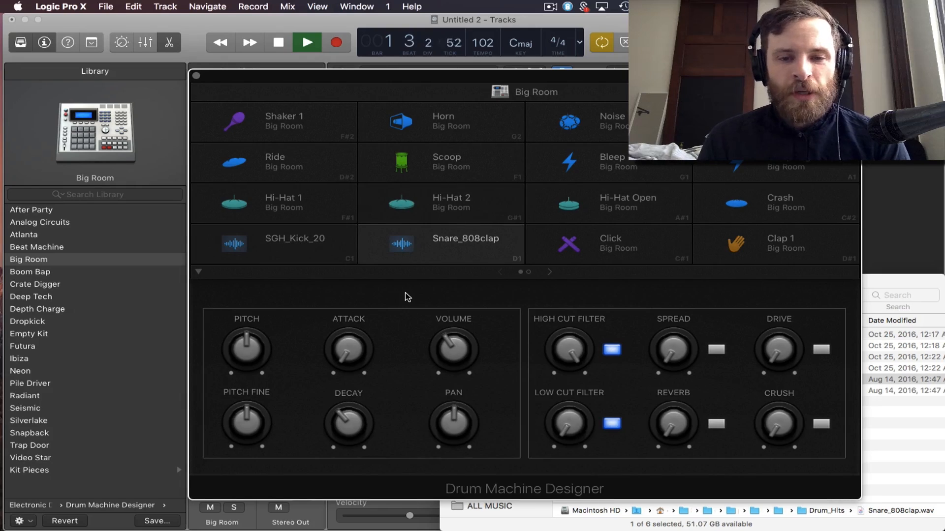
key("space")
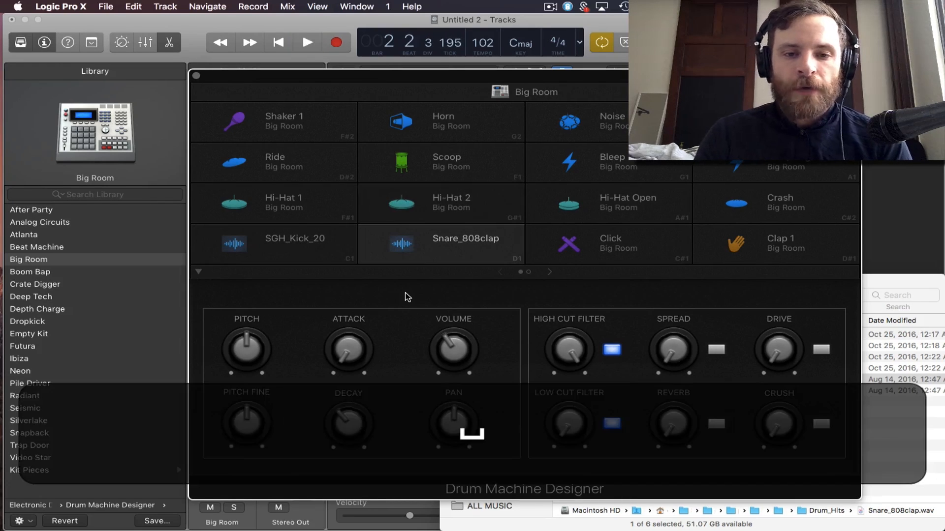
left_click(196, 75)
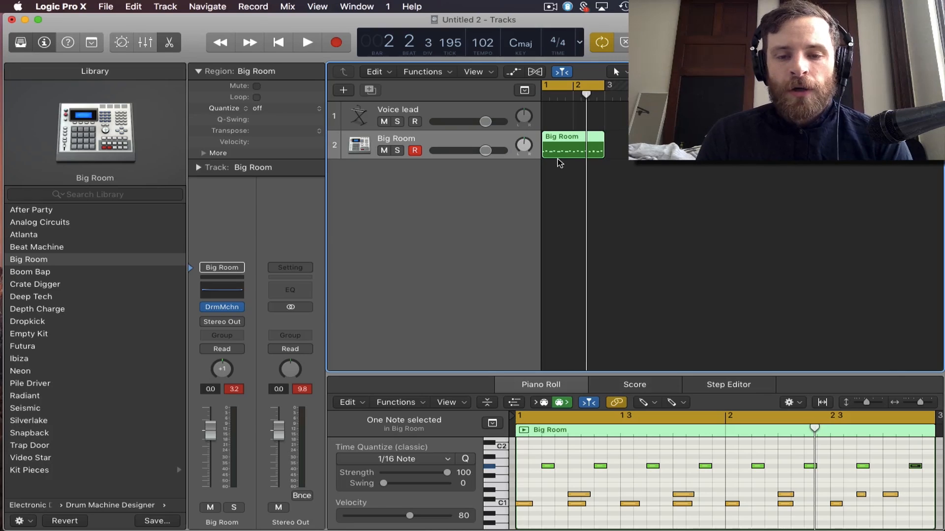
left_click(222, 309)
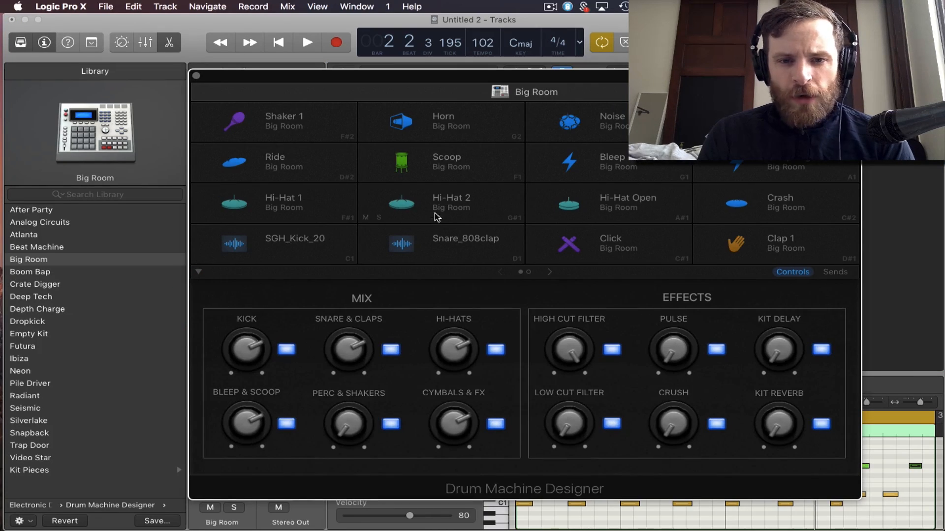
left_click(195, 76)
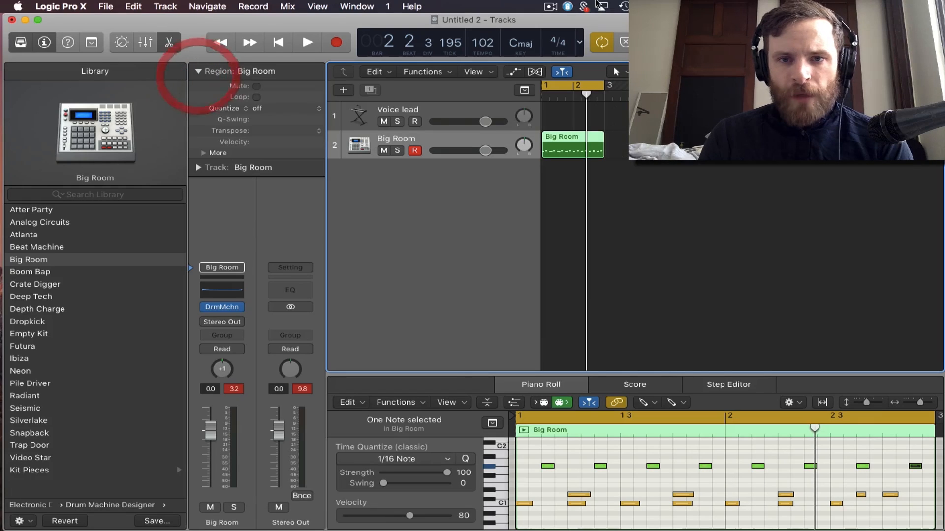
Search the Splice sounds for "kick" and reveal SGH_Kick_20.wav in Finder
left_click(584, 7)
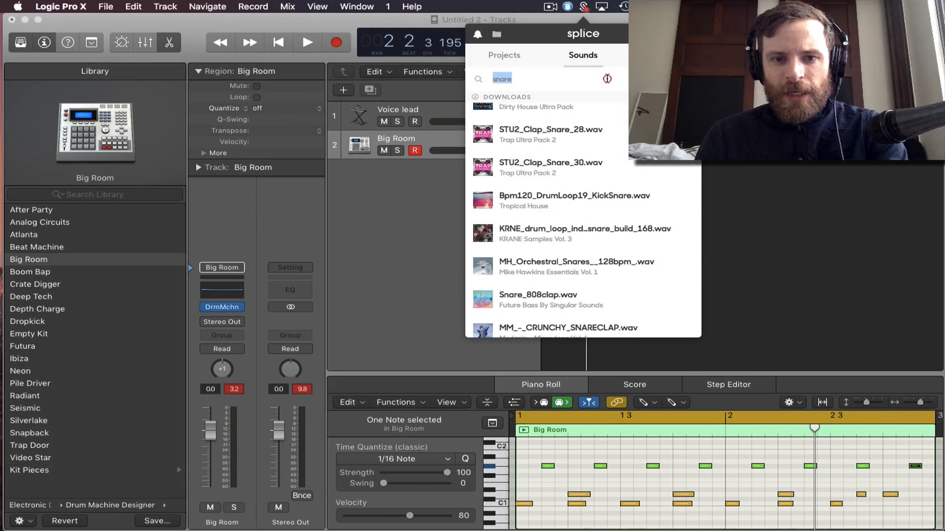
type("kick")
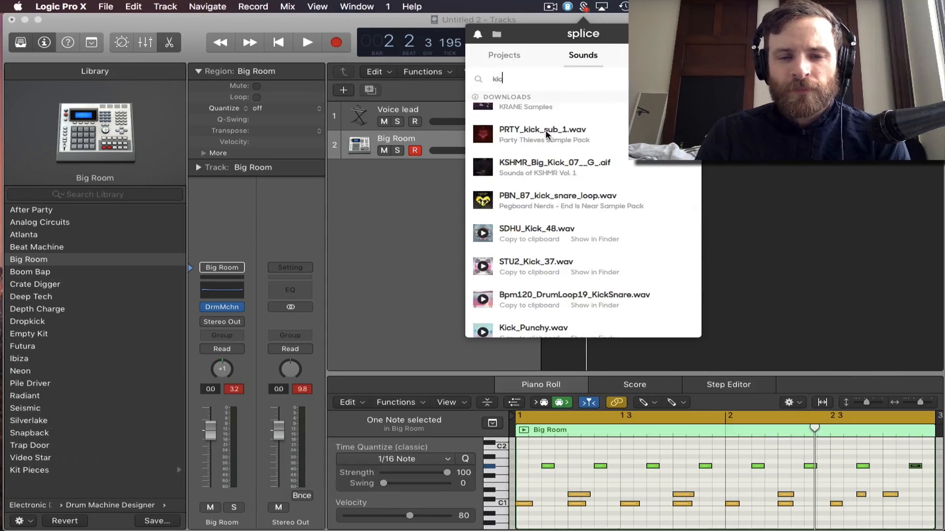
mouse_move(553, 156)
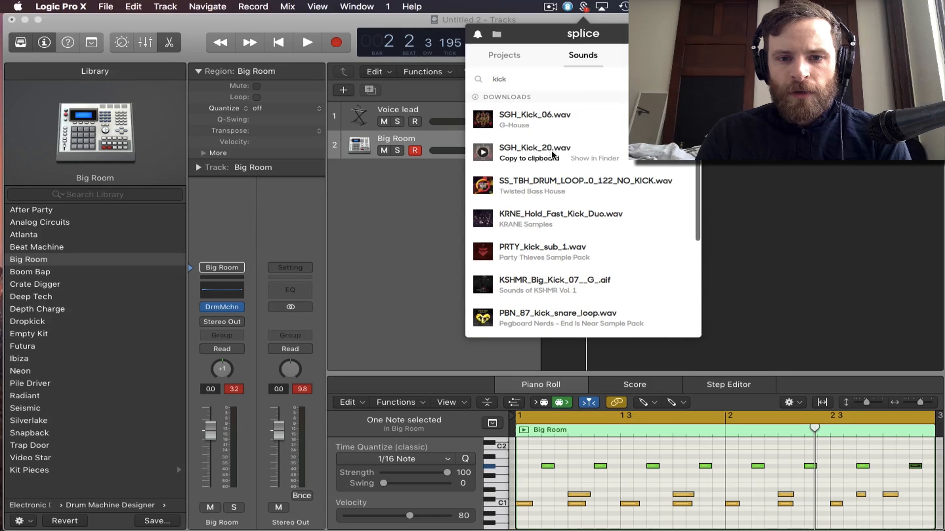
left_click(589, 160)
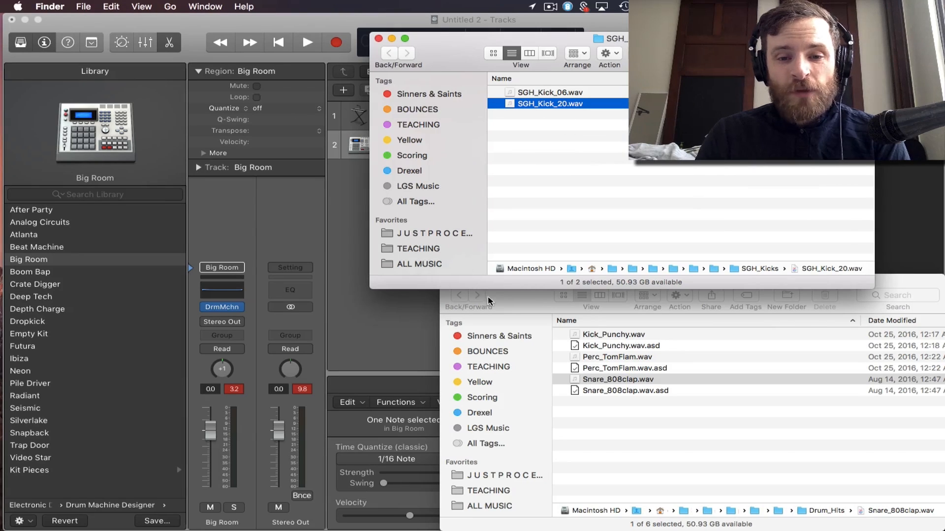
Clear the Finder windows off the arrangement and place SGH_Kick_20.wav on a new audio track at bar 2
left_click(509, 299)
left_click(448, 281)
left_click_drag(442, 42, 339, 295)
left_click_drag(455, 317, 575, 194)
left_click(573, 195)
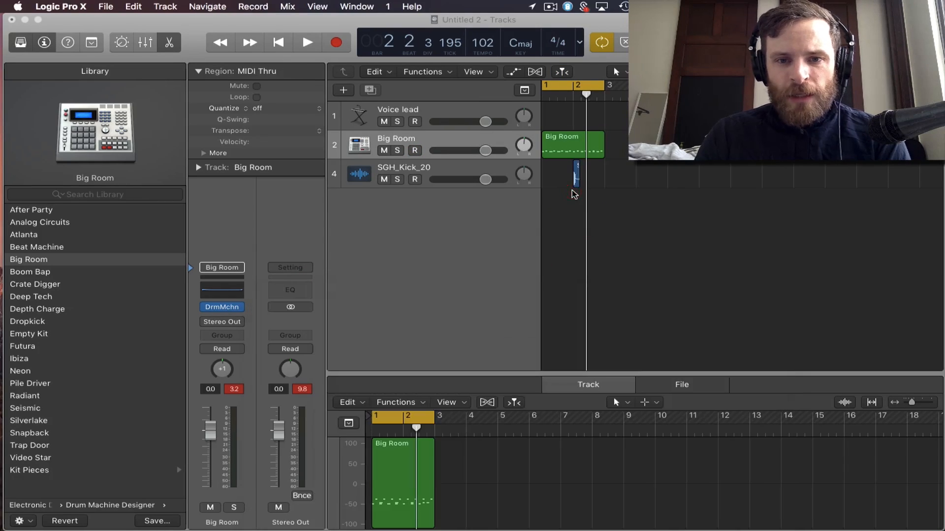
Search the Splice sounds for "808 clap" and reveal Snare_808clap.wav in Finder
left_click(226, 295)
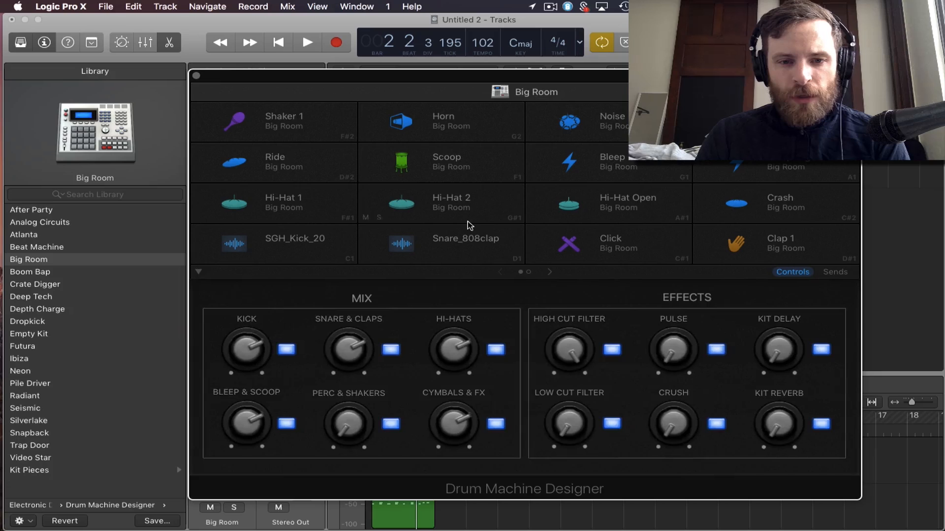
left_click(199, 77)
left_click(584, 6)
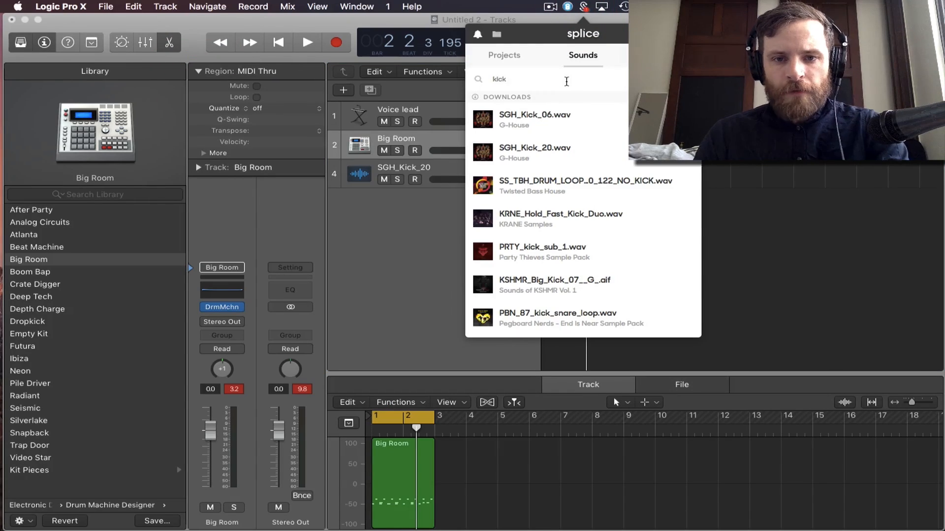
key("BackSpace")
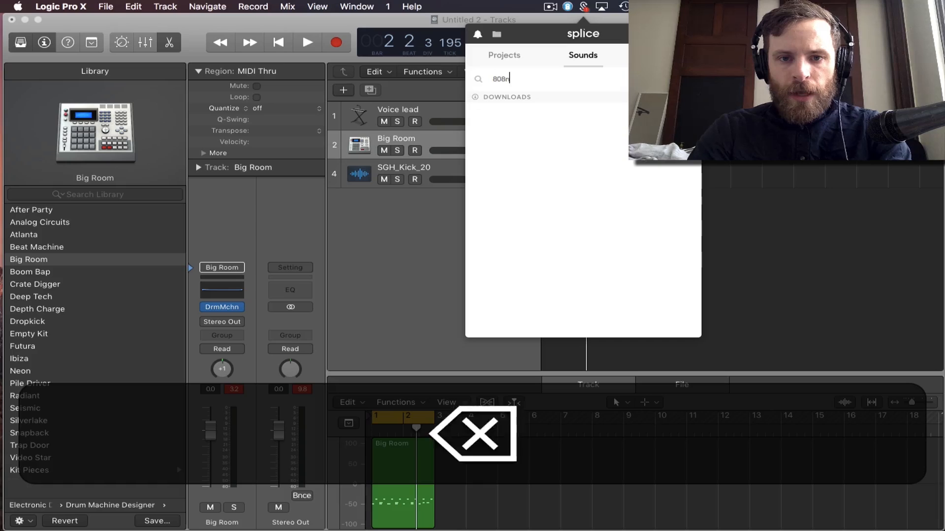
type("clap")
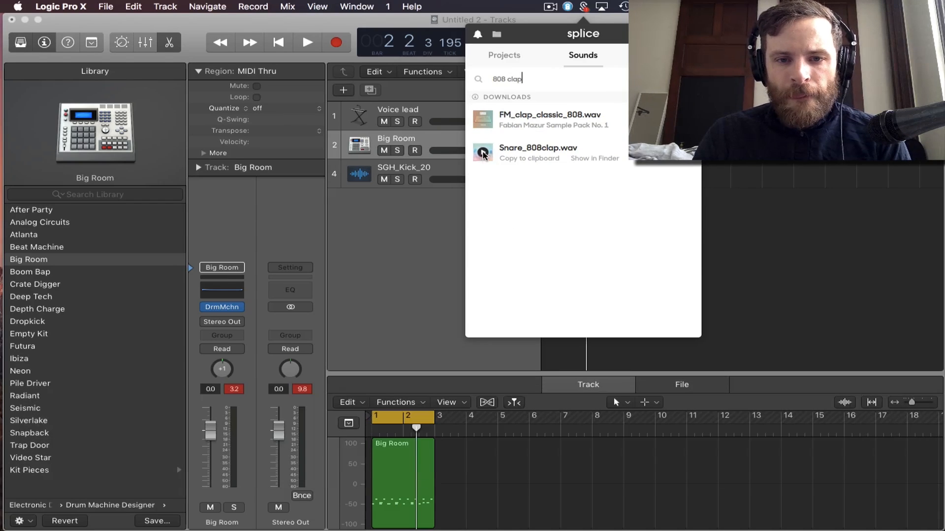
left_click(580, 159)
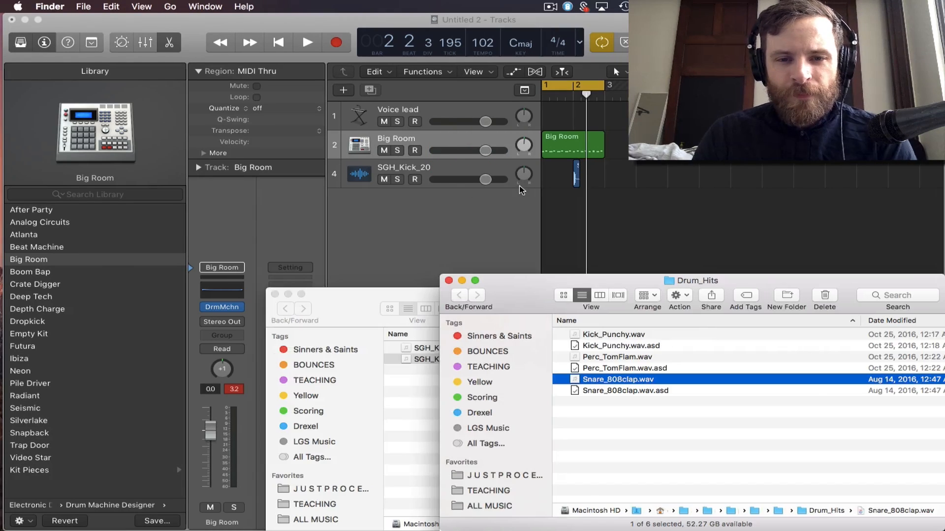
Place Snare_808clap.wav on a new audio track at bar 3, and mute the Big Room track
left_click_drag(599, 380, 608, 204)
left_click(435, 140)
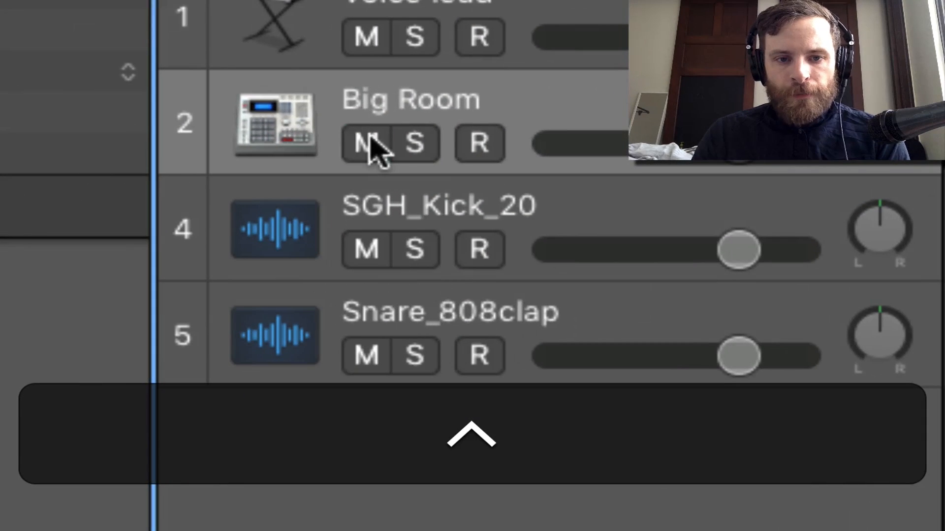
left_click(370, 141)
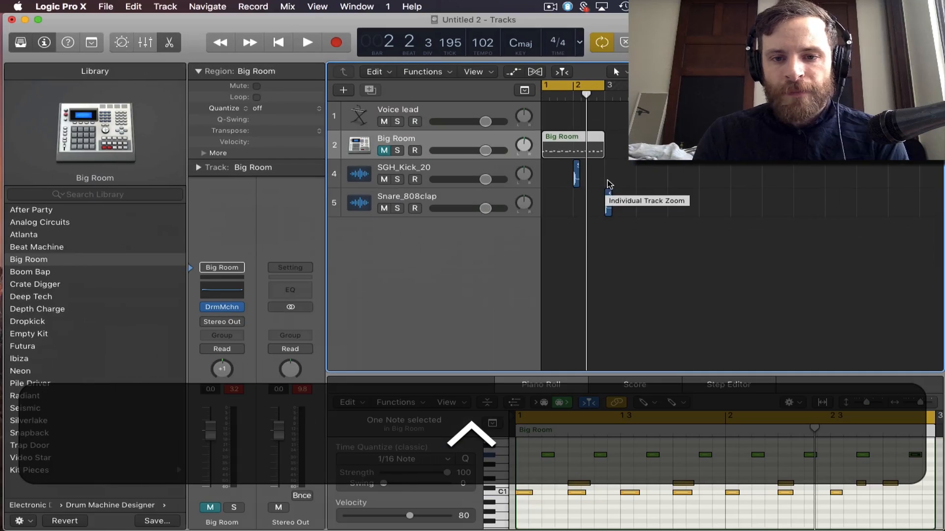
Hide the Library and the Inspector to widen the arrangement area
scroll(686, 185, "up", 5)
scroll(610, 185, "up", 3)
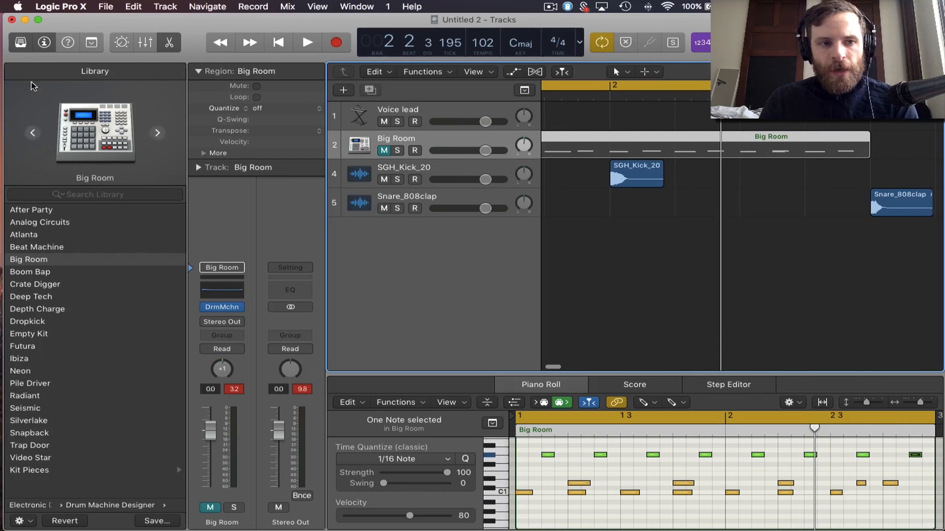
left_click(20, 42)
left_click(43, 43)
Move the SGH_Kick_20 region to the start of bar 1 and copy it to about 1 3 and bar 2
left_click_drag(333, 171, 267, 170)
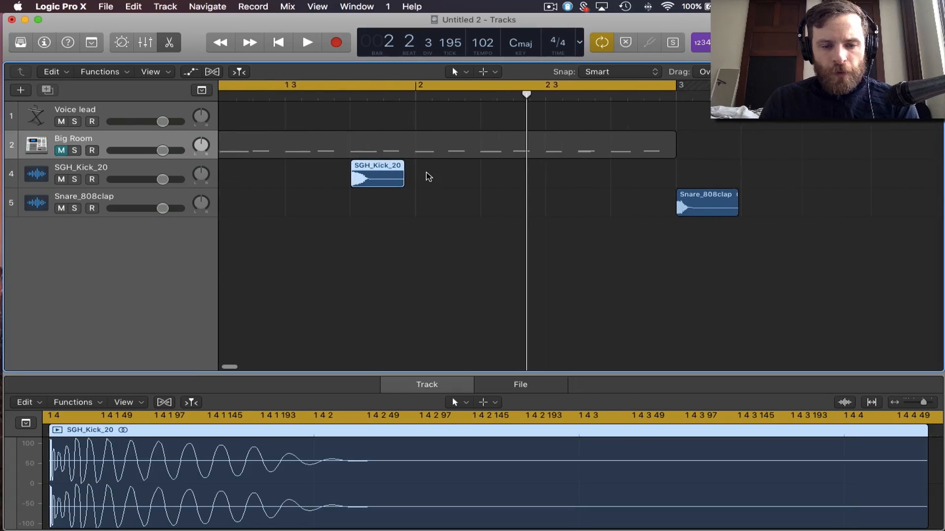
scroll(428, 177, "left", 3)
left_click_drag(443, 176, 503, 168)
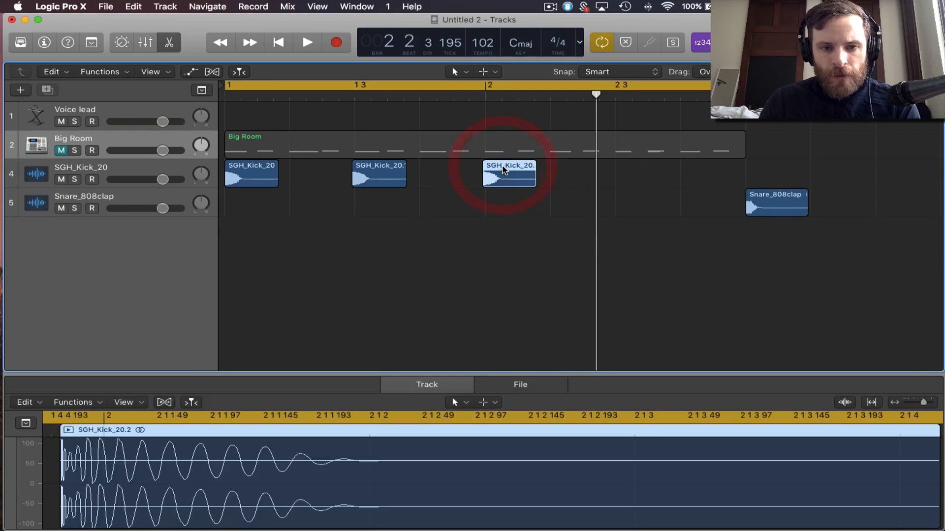
Align the second kick region with beat 3 of bar 1
mouse_move(362, 176)
left_mouse_down()
mouse_move(373, 179)
mouse_move(350, 168)
left_mouse_up()
key("super+Right")
key("super+Right")
key("super+Right")
key("super+Right")
key("super+Right")
key("super+Right")
key("super+Left")
key("super+Left")
key("super+Left")
key("super+Left")
key("super+Left")
key("super+Left")
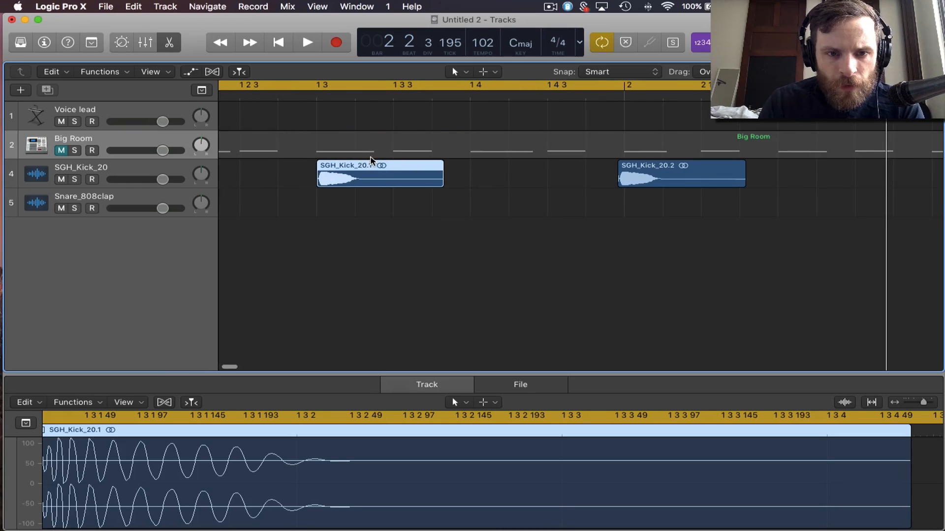
key("super+Left")
Delete the off-grid kick region near bar 2 and replace it with a copy of the beat 3 kick placed on bar 2
left_click(571, 164)
key("BackSpace")
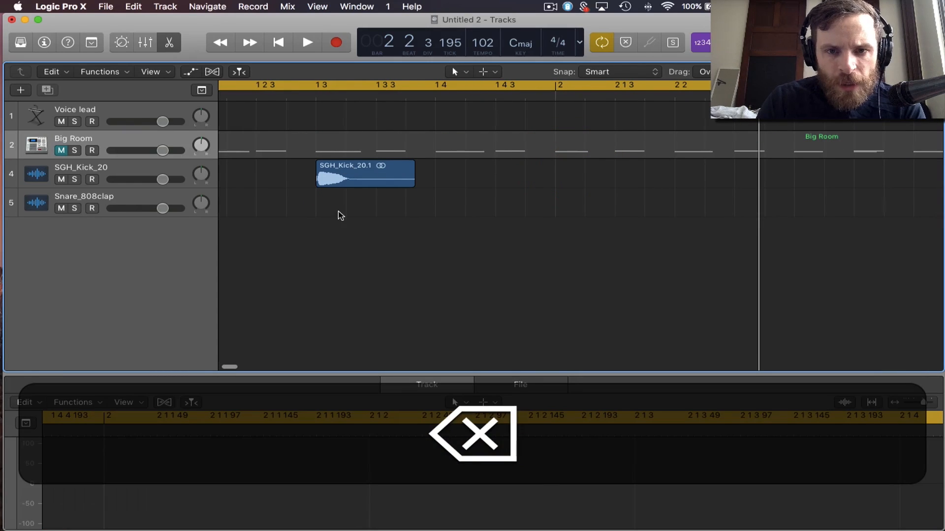
left_click_drag(331, 179, 570, 179)
scroll(571, 179, "down", 5)
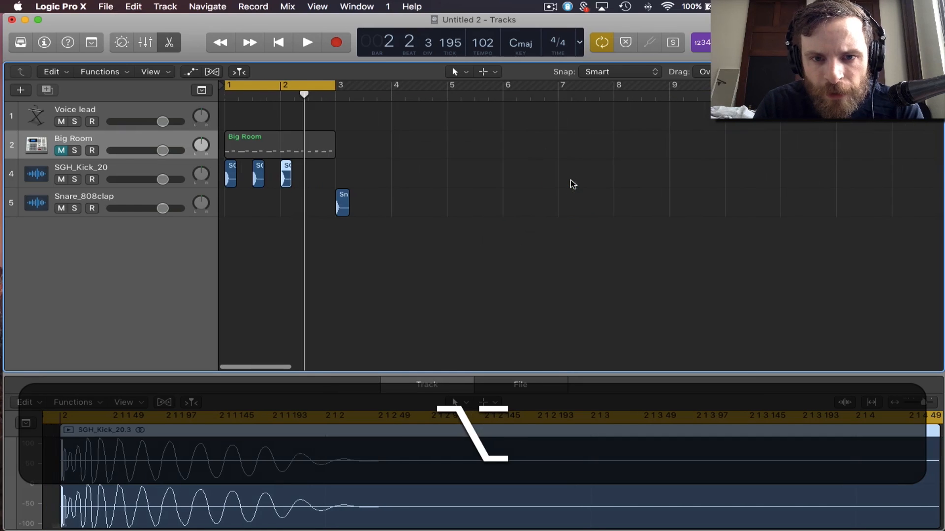
scroll(346, 203, "up", 5)
Play back the kicks briefly, and copy the kick region onto every remaining beat of bars 1 and 2
key("space")
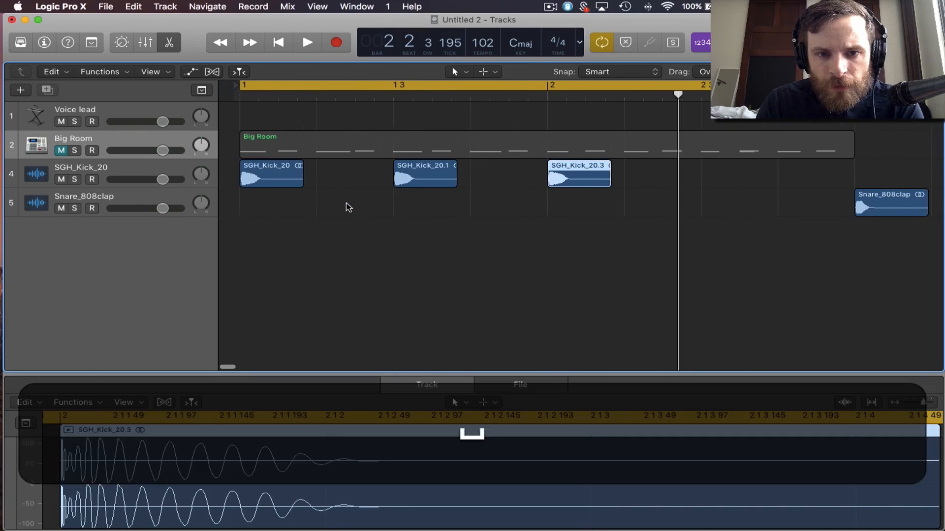
key("space")
left_click_drag(408, 171, 775, 172)
Play back the kick pattern and lower the SGH_Kick_20 track's volume
key("space")
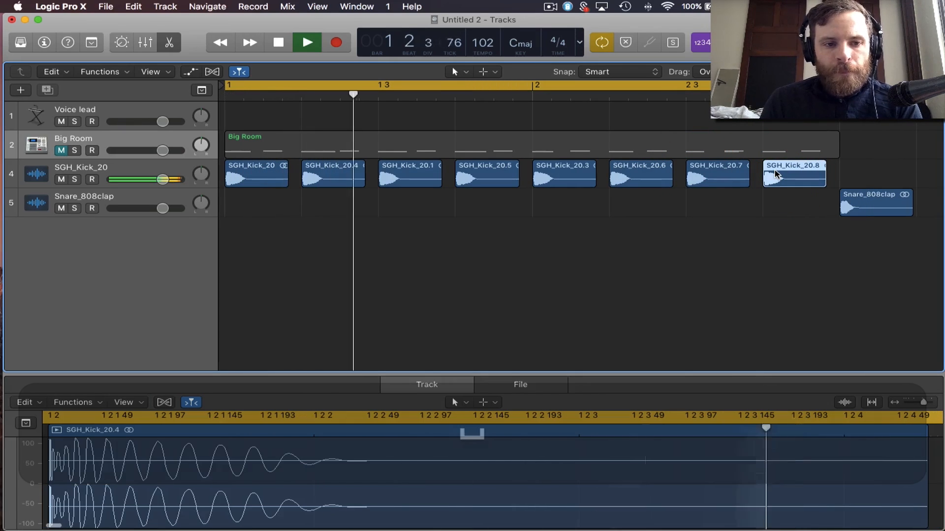
left_click_drag(163, 180, 121, 179)
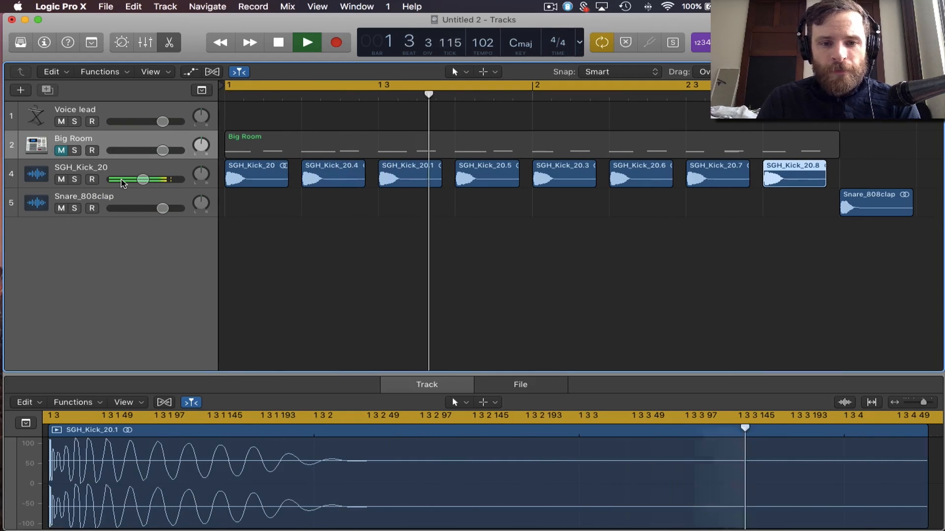
key("space")
Place Snare_808clap regions on beats 2 and 4 of both bars, and lower that track's volume during playback
left_click_drag(868, 203, 771, 206)
key("space")
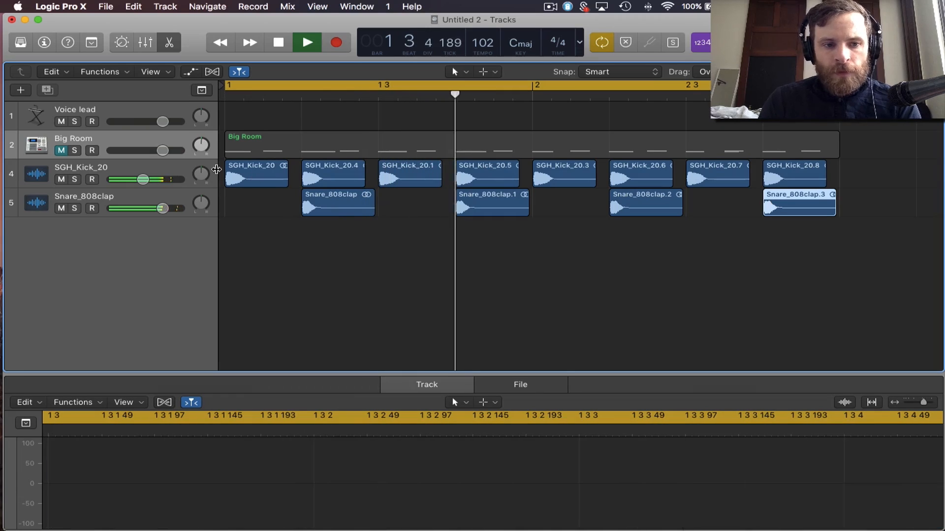
left_click_drag(162, 208, 127, 211)
key("space")
Copy the last Snare_808clap region to 2 3 3, ending it where the snare on beat 4 of bar 2 starts
scroll(841, 211, "up", 5)
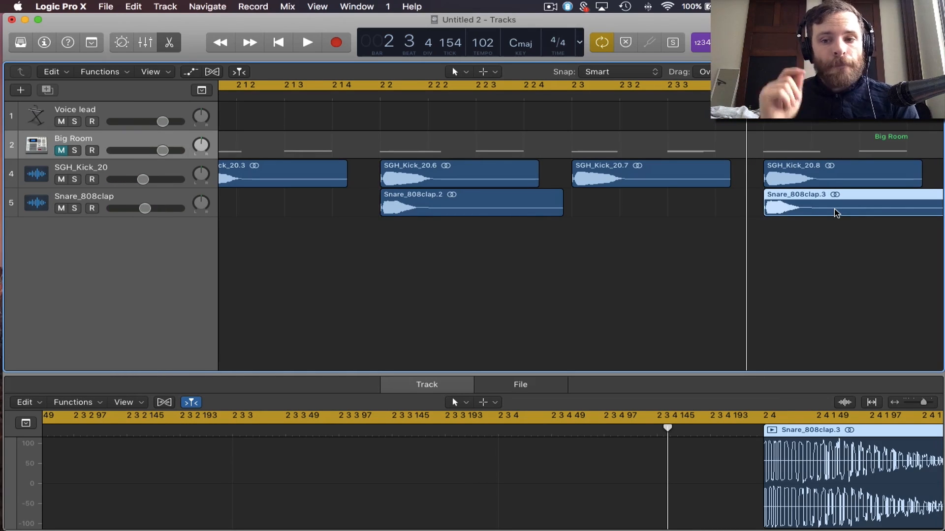
left_click_drag(840, 207, 744, 209)
left_click_drag(850, 207, 759, 215)
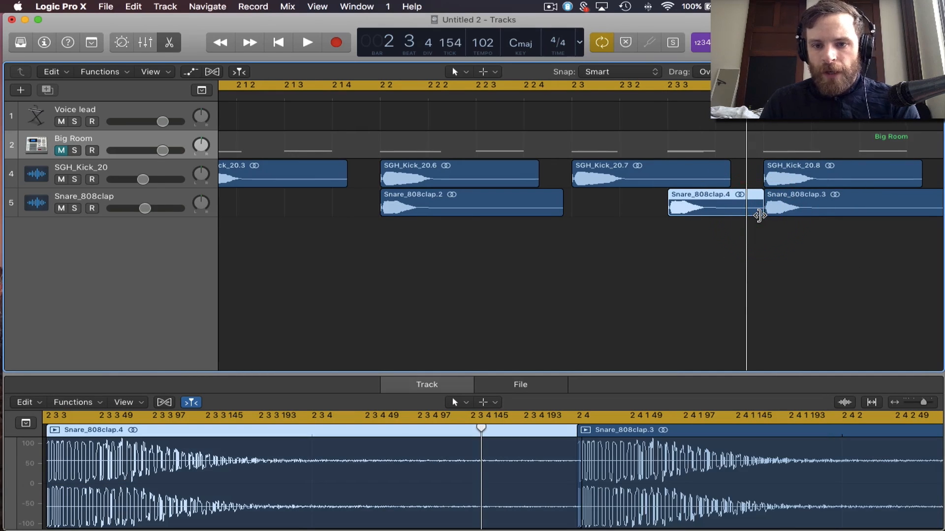
Play back the whole two-bar kick and snare loop, and select the SGH_Kick_20 track
key("space")
scroll(760, 215, "down", 3)
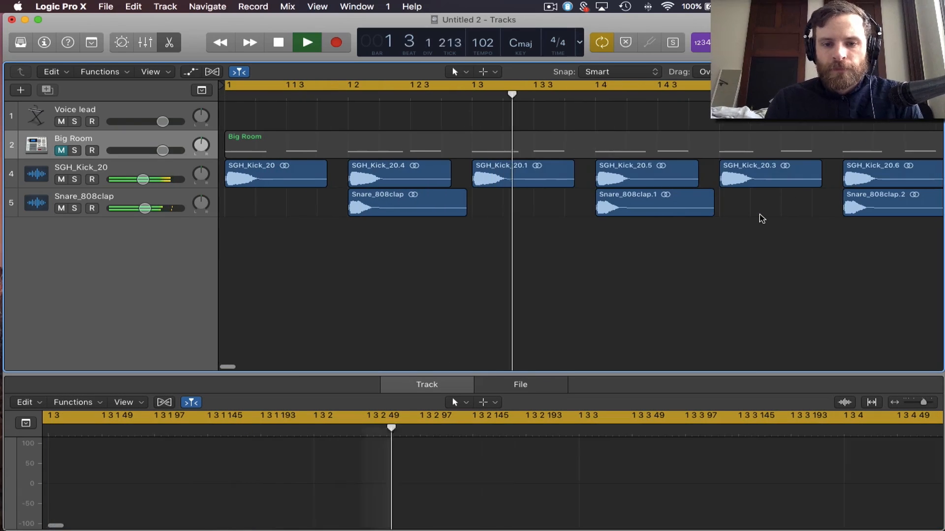
scroll(762, 218, "down", 5)
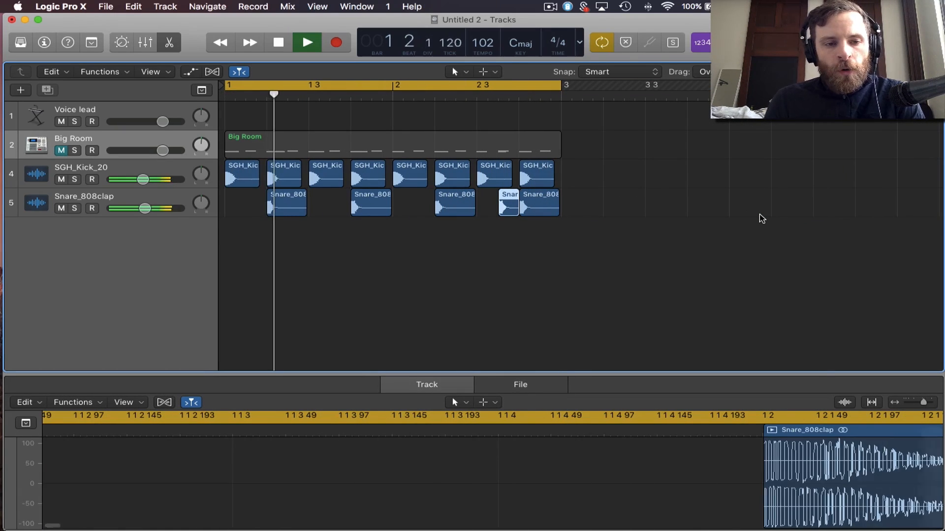
key("space")
left_click(134, 167)
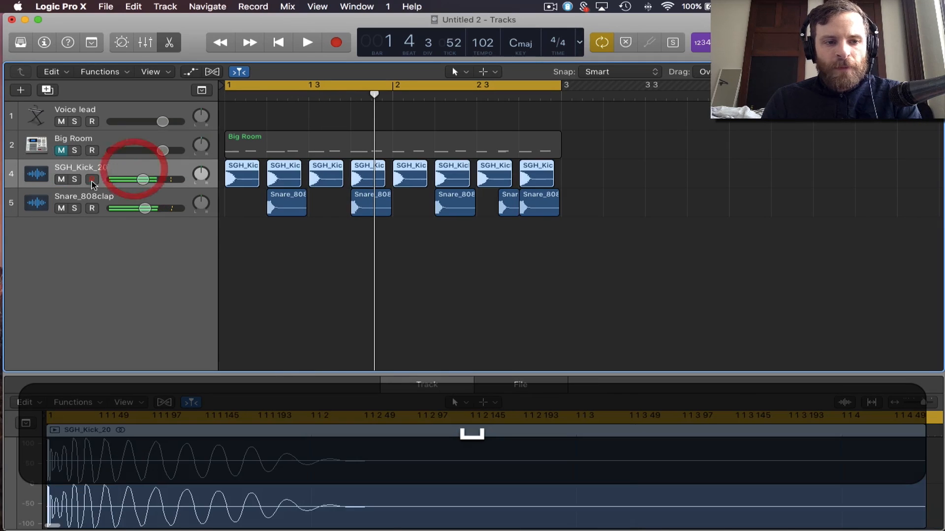
Audition the Big Room pattern with the kick and snare tracks muted, and restore the previous mute states
left_click(59, 179)
left_click(61, 208)
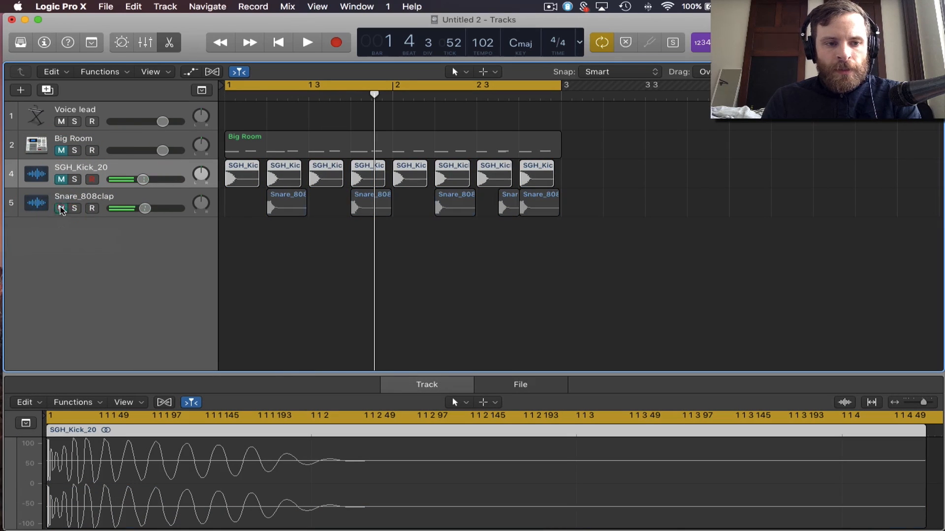
left_click(61, 150)
key("space")
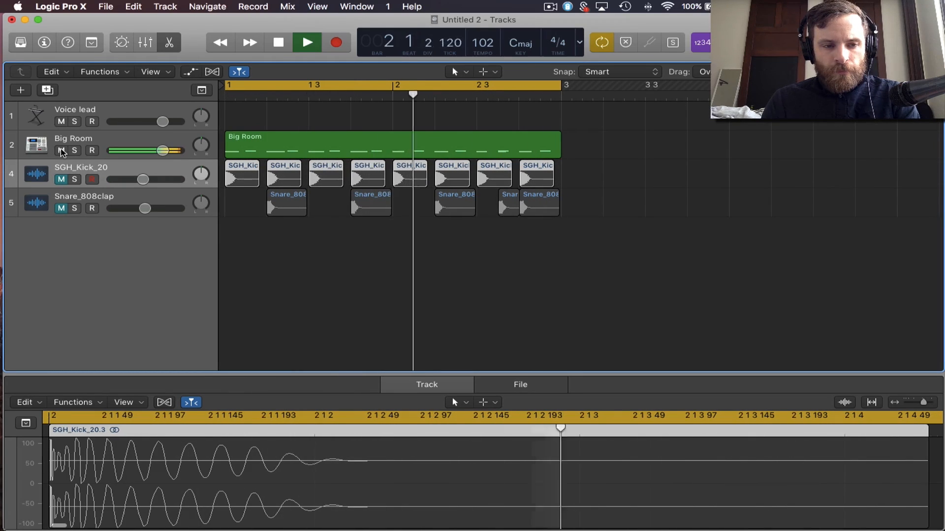
left_click(61, 151)
key("space")
left_click(64, 180)
left_click(62, 208)
Create one new audio track with no input below the Snare_808clap track
left_click(101, 207)
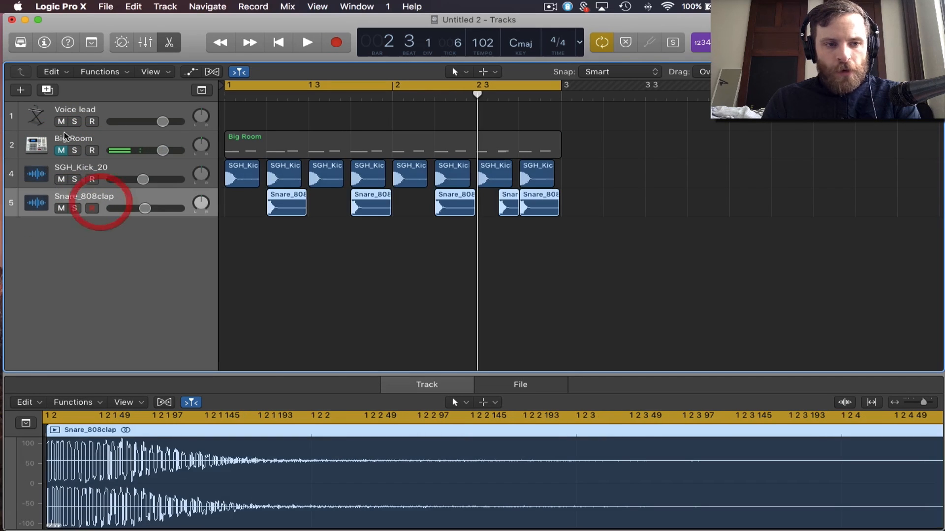
left_click(22, 91)
left_click(495, 56)
left_click(653, 244)
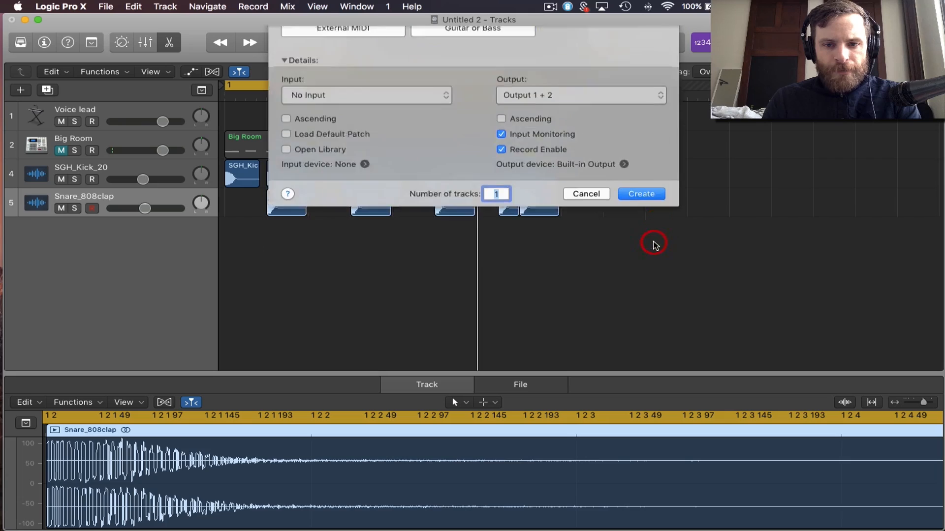
Search the Splice sounds for "hat", and add STU2_HiHat_25.wav from its folder to the new audio track at bar 1
left_click(586, 6)
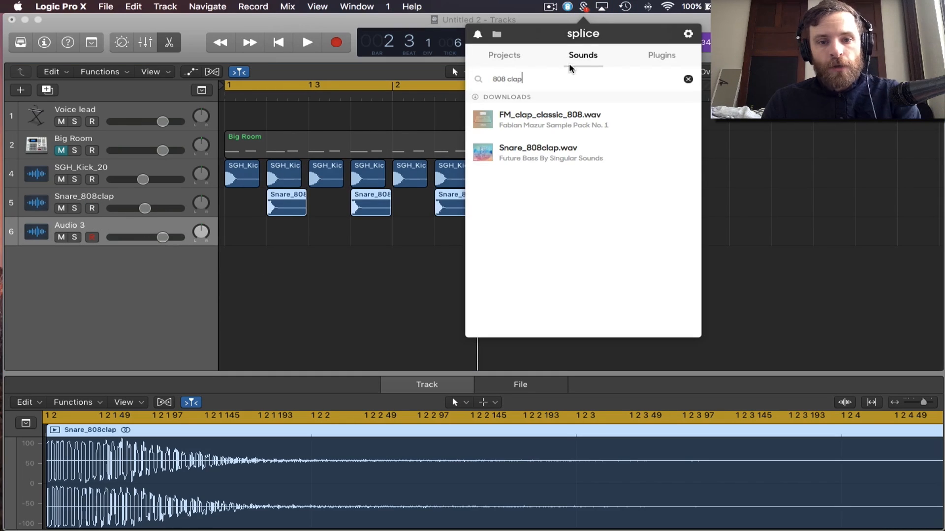
type("hat")
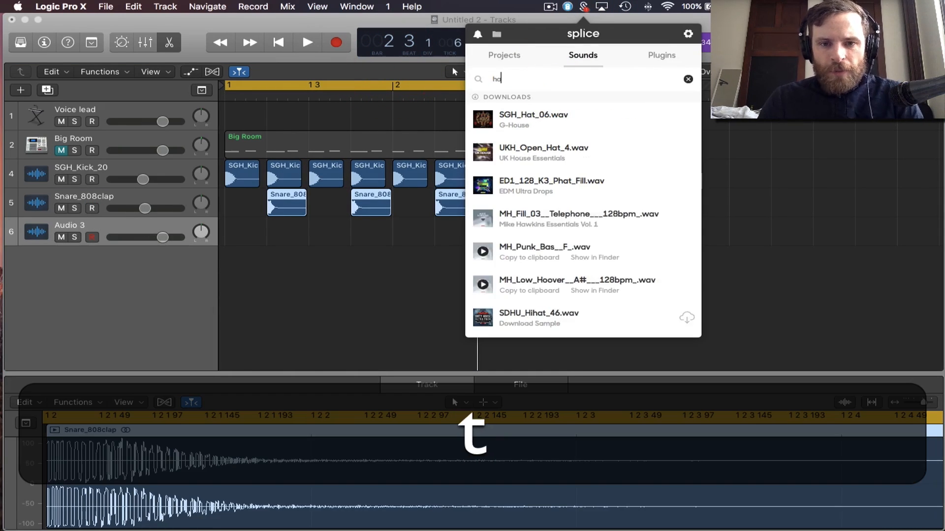
left_click(483, 120)
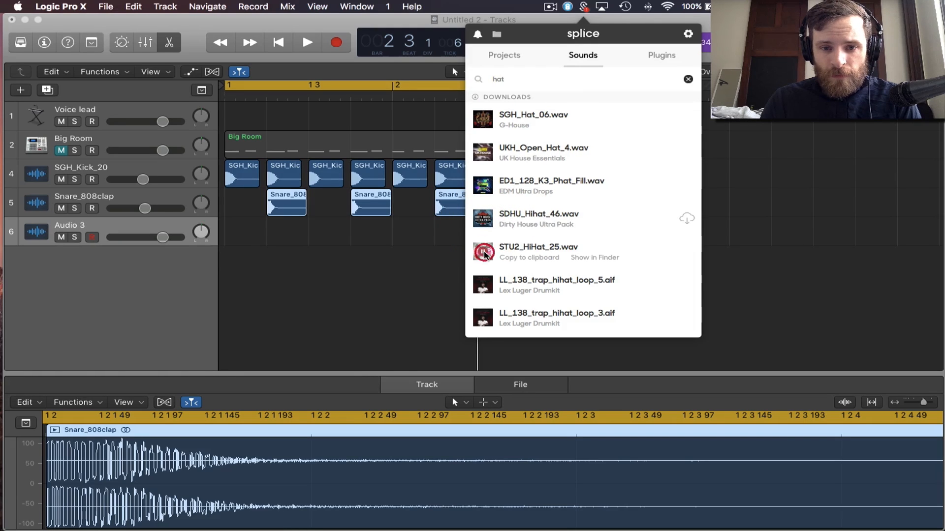
left_click(608, 259)
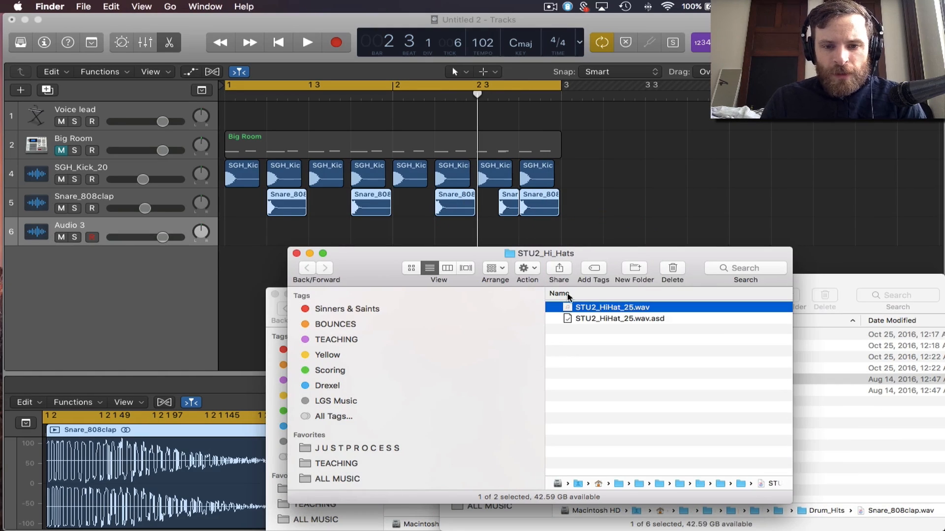
left_click_drag(345, 264, 266, 237)
left_click(262, 230)
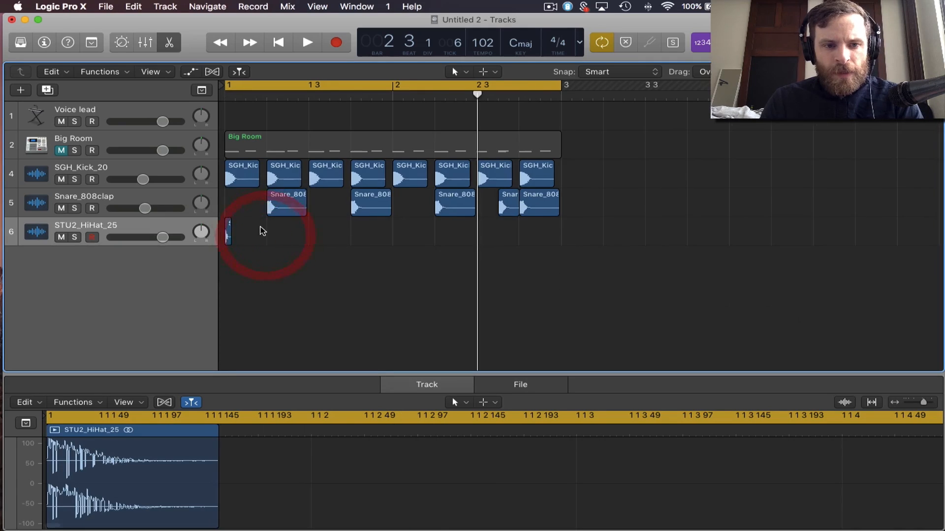
Move the hi-hat region to the offbeat at 1 1 3 and place copies at 1 2 3 and 1 3 3
key("super+Right")
key("super+Right")
key("super+Right")
scroll(263, 231, "left", 5)
left_click_drag(237, 229, 463, 230)
key("space")
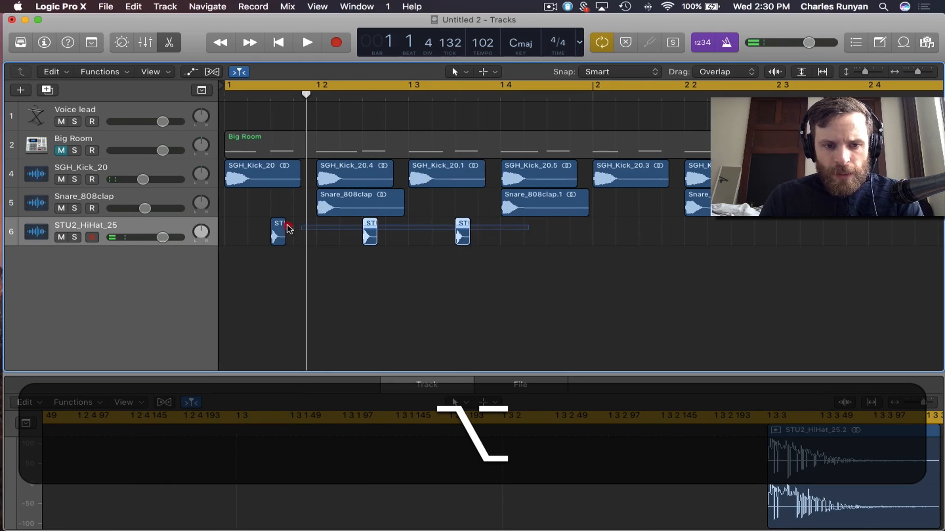
Copy the hi-hat regions to the remaining offbeats from 1 4 3 through 2 4 3, and delete the extra copy in bar 3
left_click(279, 229)
key("alt")
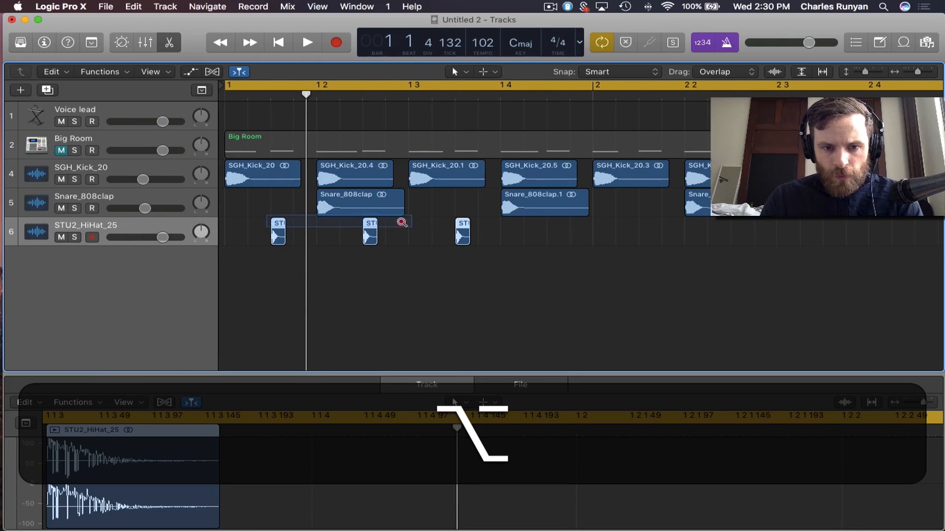
left_click_drag(411, 216, 310, 253)
left_click_drag(923, 73, 865, 73)
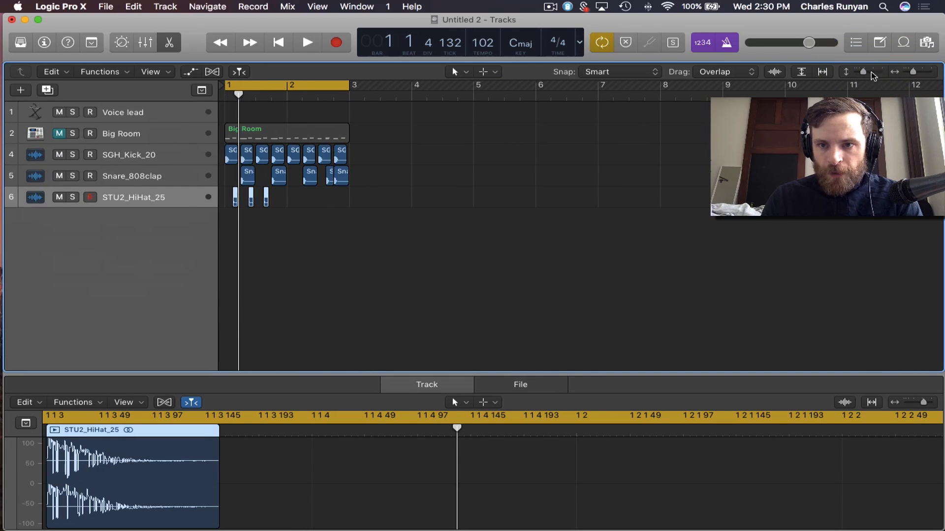
left_click(879, 73)
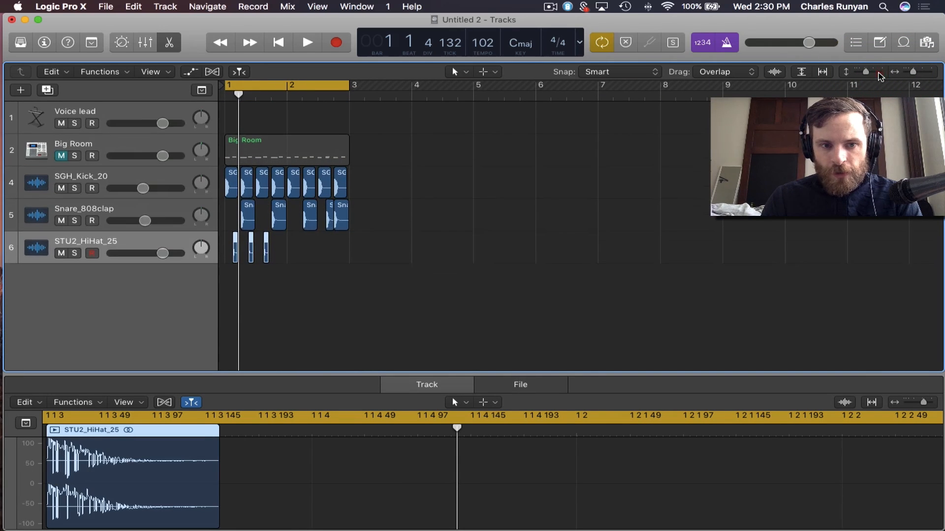
scroll(254, 268, "up", 5)
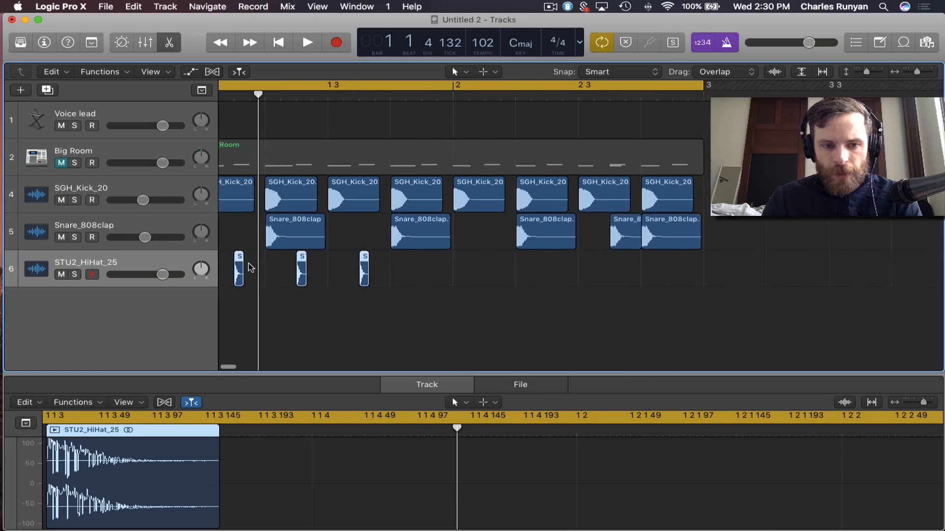
scroll(250, 267, "left", 2)
left_click(441, 272)
left_click_drag(262, 267, 449, 264)
left_click_drag(571, 263, 635, 273)
left_click(762, 264, "alt")
key("alt+BackSpace")
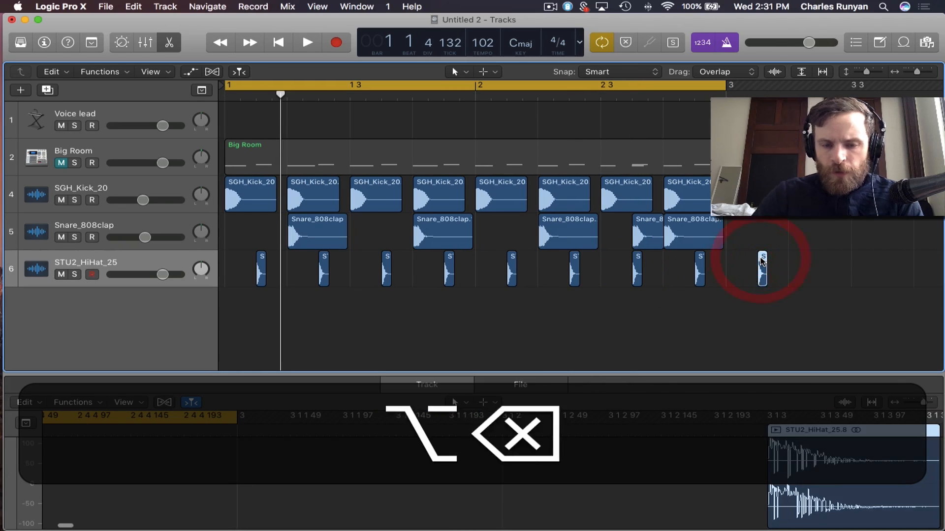
Play back the full kick, snare and hi-hat loop with only the enlarged tracks area showing
key("space")
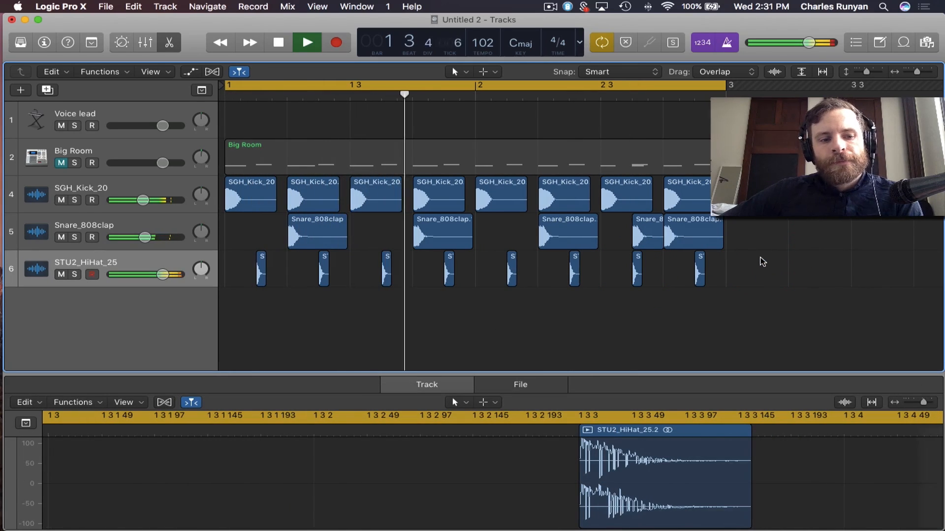
key("z")
key("x")
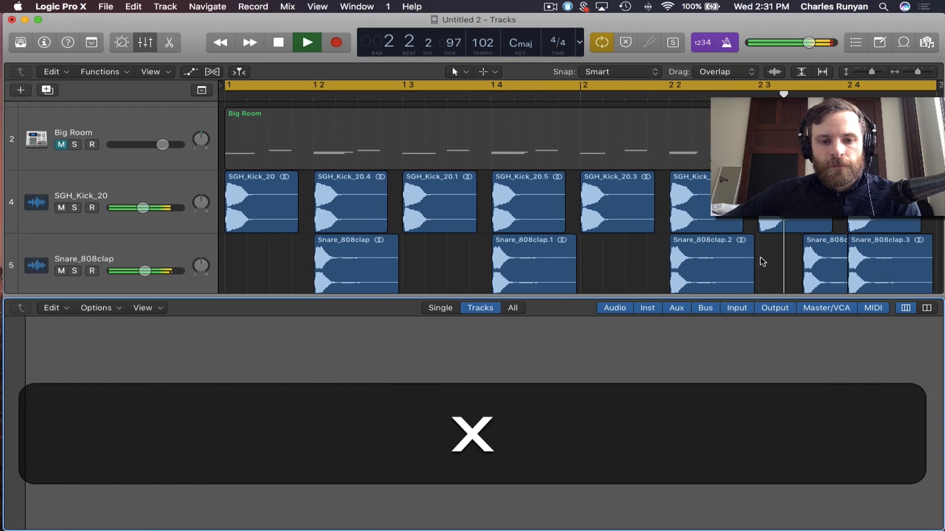
key("x")
scroll(845, 326, "down", 5)
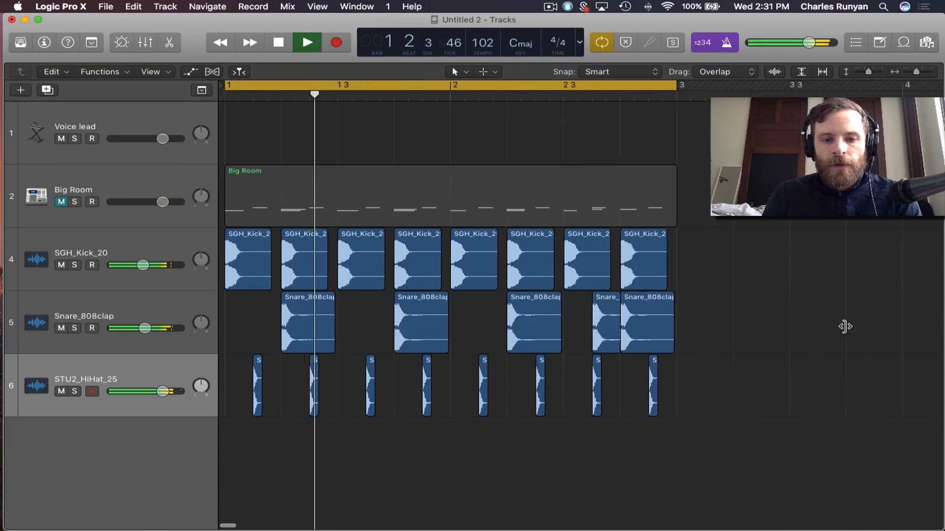
scroll(433, 324, "up", 8)
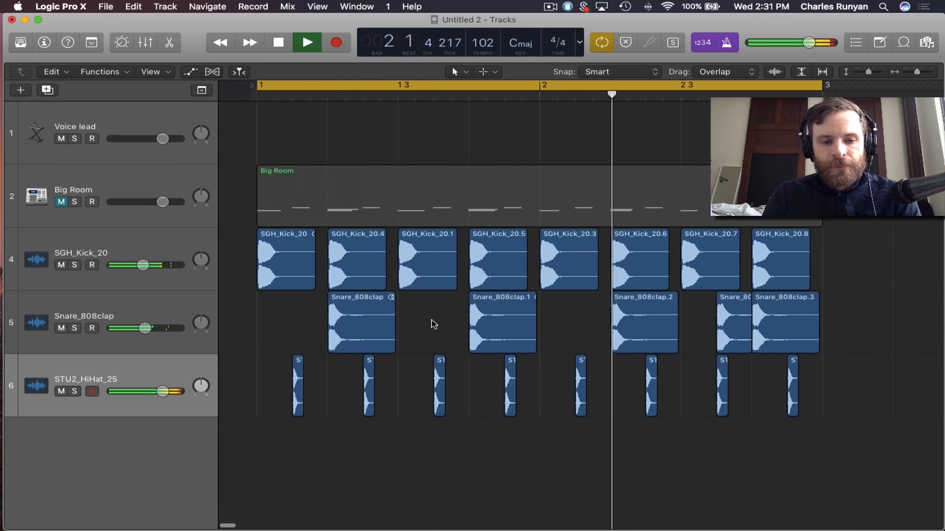
key("space")
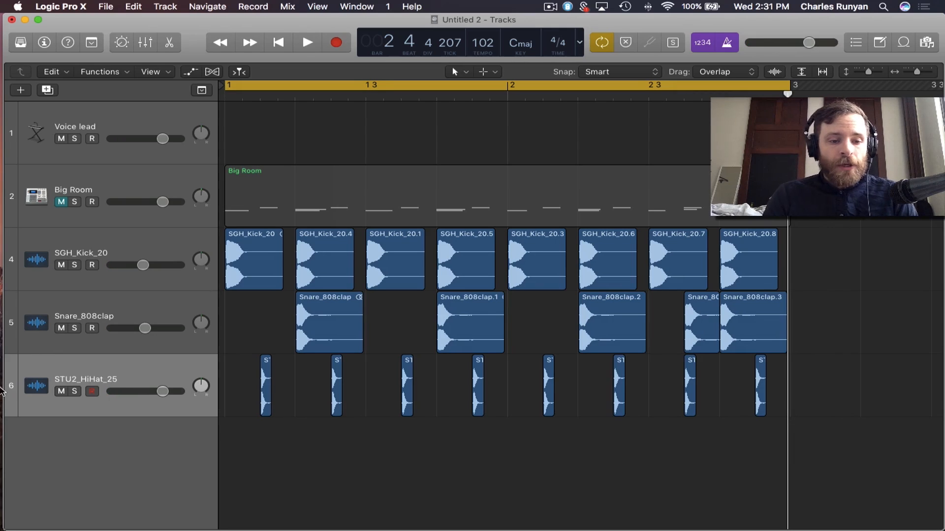
Mute the kick, snare and hi-hat tracks, and delete the empty Voice lead track
left_click_drag(61, 393, 64, 272)
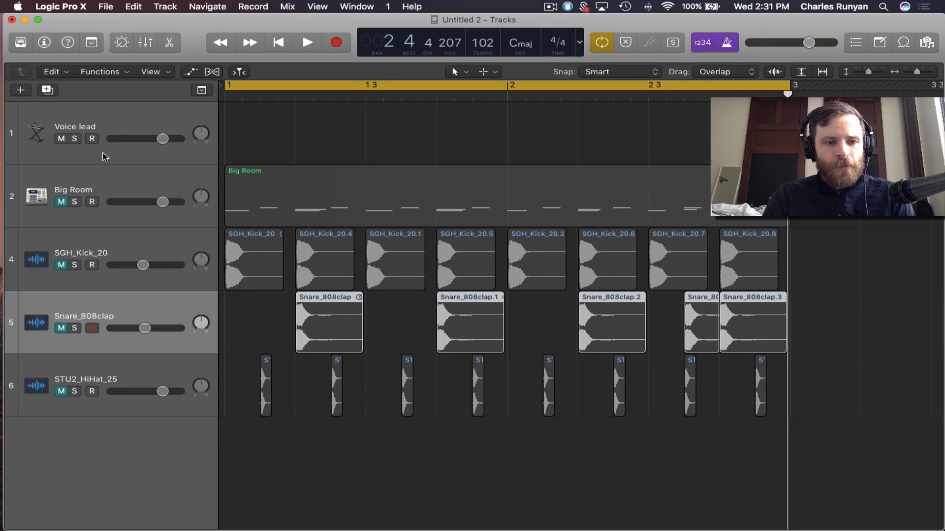
left_click(112, 130)
key("BackSpace")
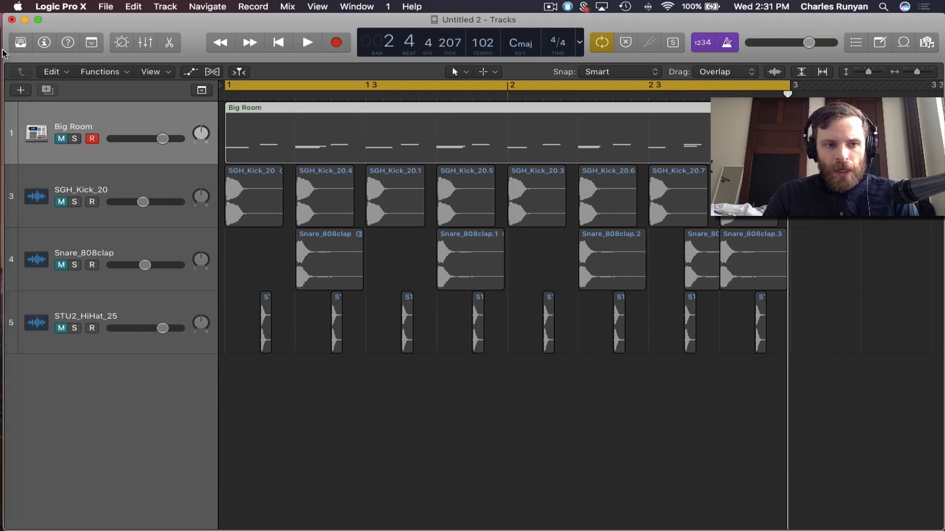
Create a new Drummer track with the Electronic genre and output 1 + 2
scroll(20, 90, "up", 10)
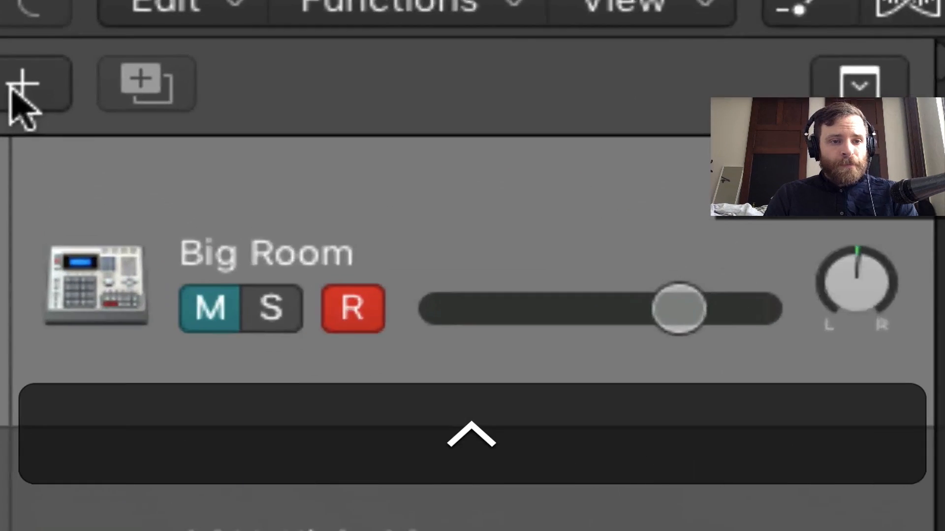
left_click(101, 93)
scroll(102, 97, "down", 10)
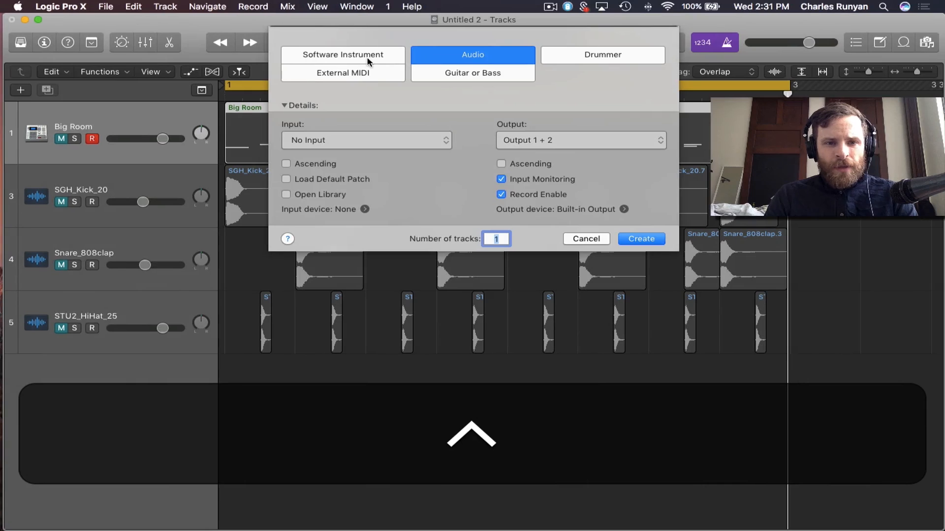
left_click(621, 64)
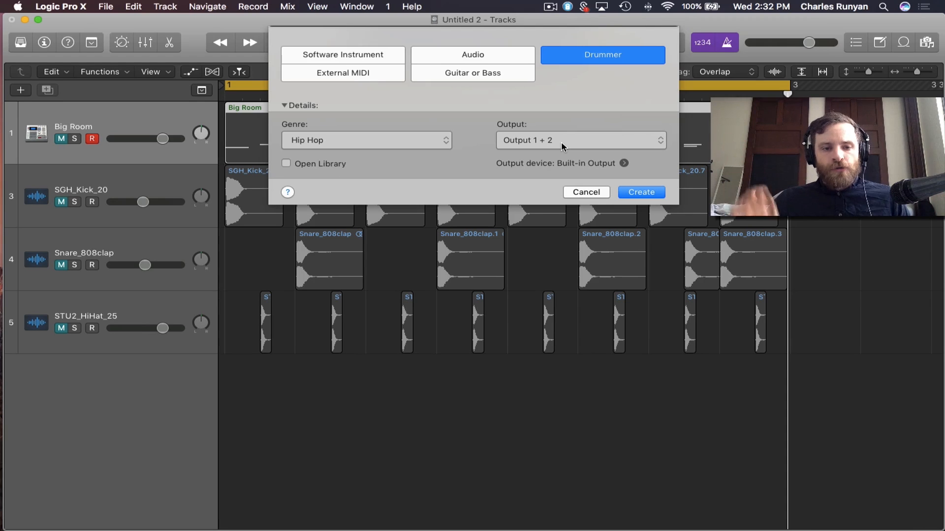
left_click(364, 140)
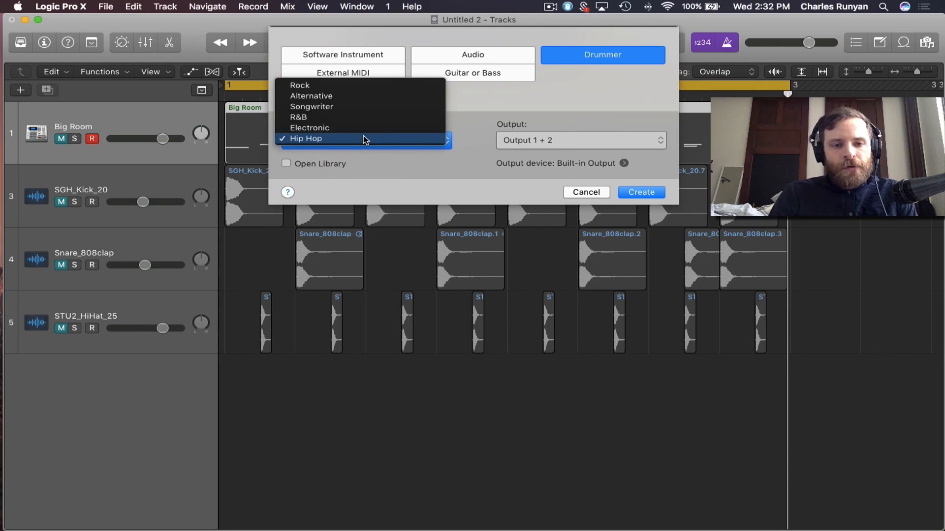
left_click(348, 129)
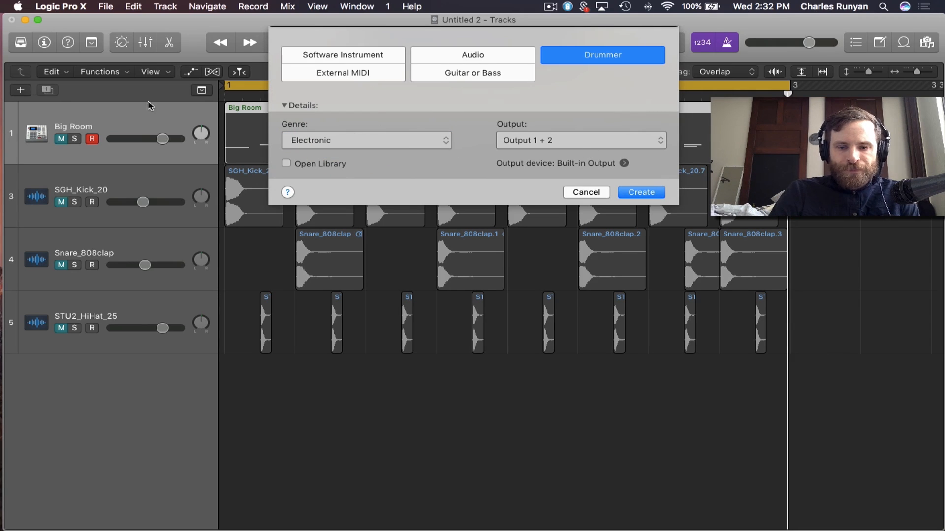
left_click(665, 195)
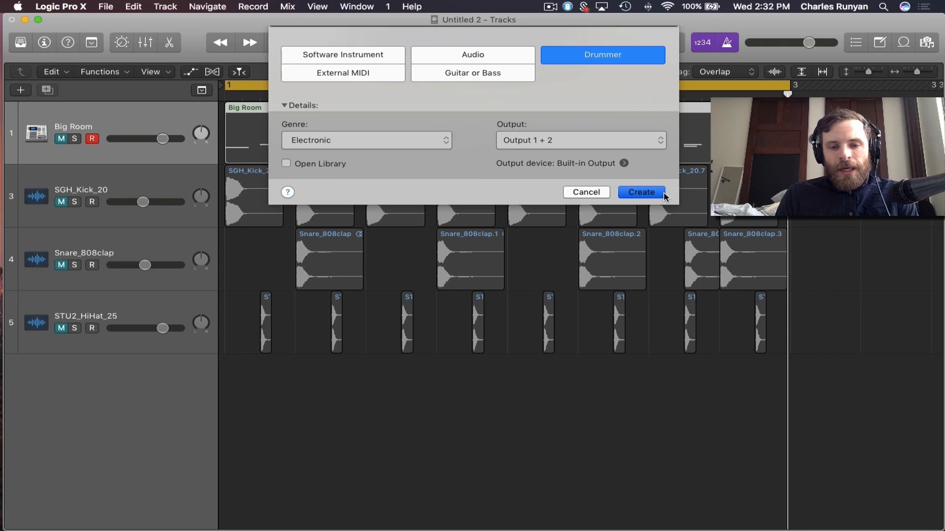
left_click(654, 195)
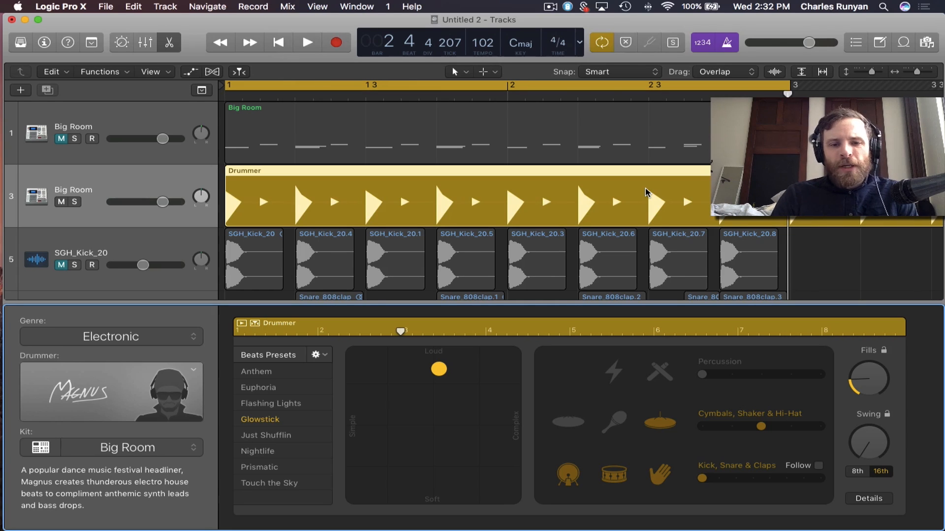
Assign the Scissors Tool as the secondary tool of the tracks area
scroll(647, 194, "down", 5)
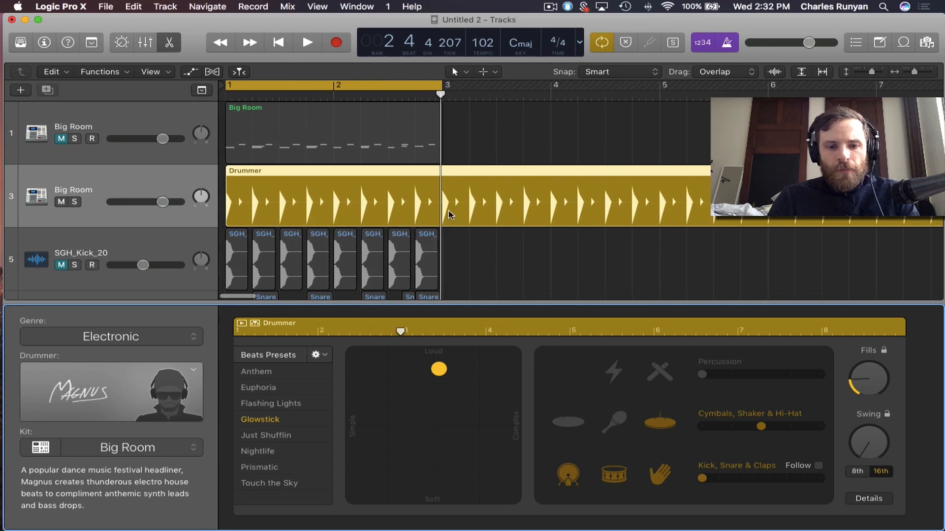
key("super")
left_click(496, 73)
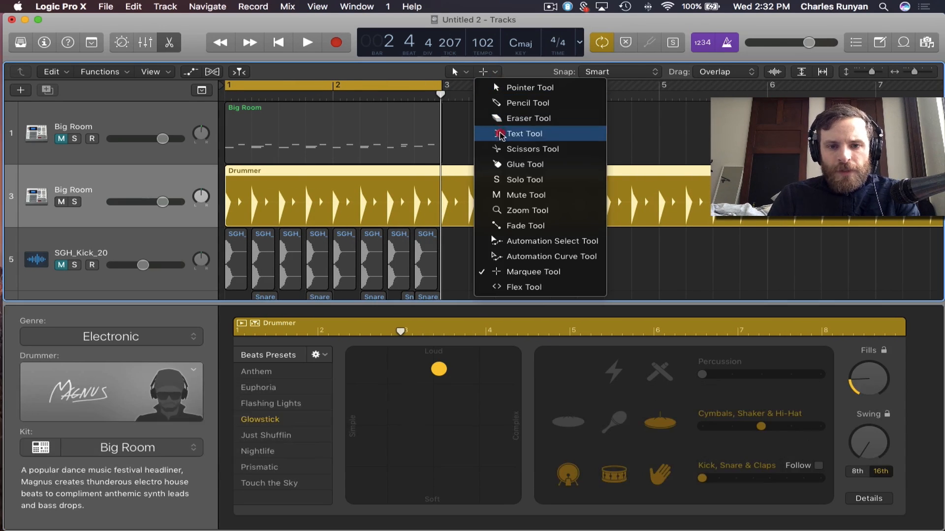
left_click(498, 149)
Split the Drummer region at bar 3, delete everything after the cut, and play back the two-bar region
key("super")
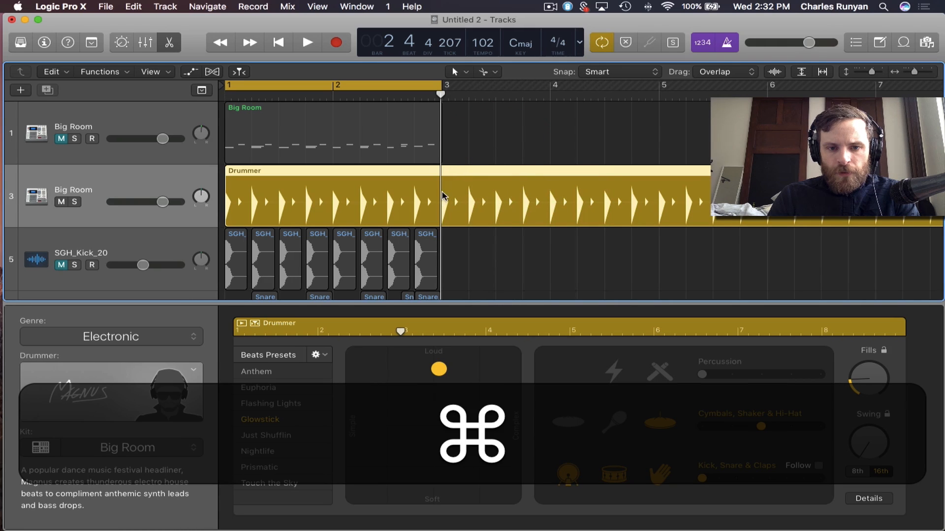
key("ctrl")
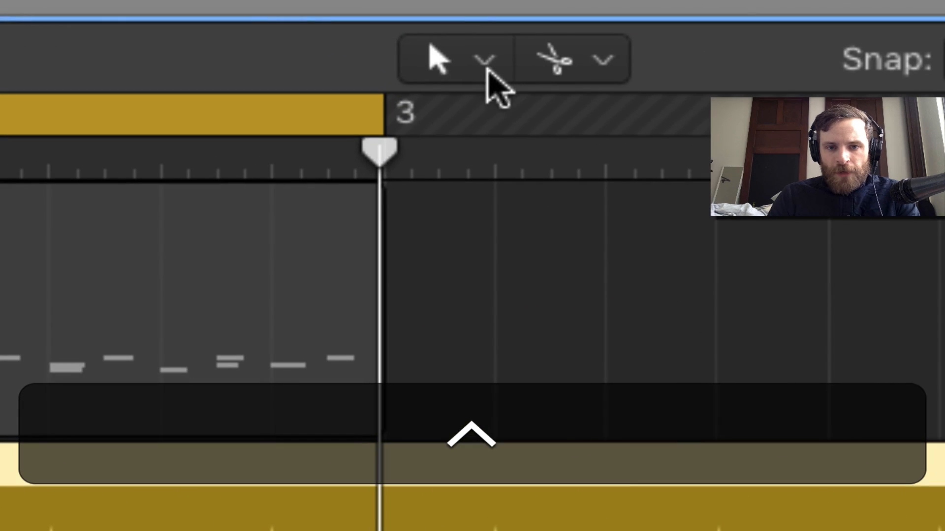
key("super")
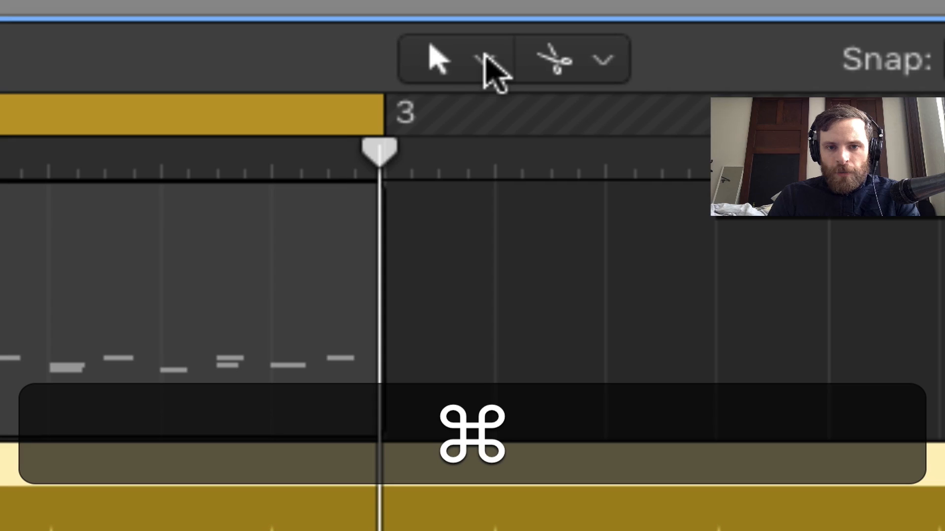
key("ctrl")
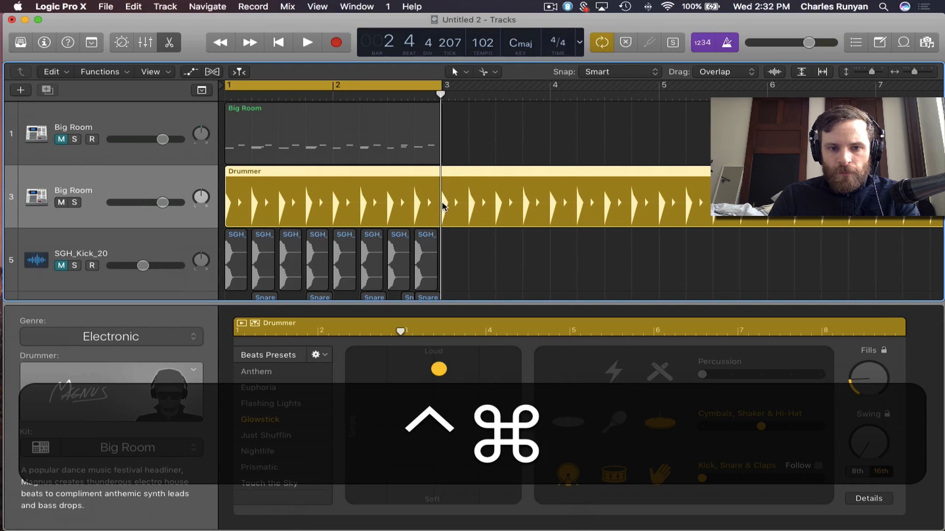
left_click(443, 205, "super")
key("super+BackSpace")
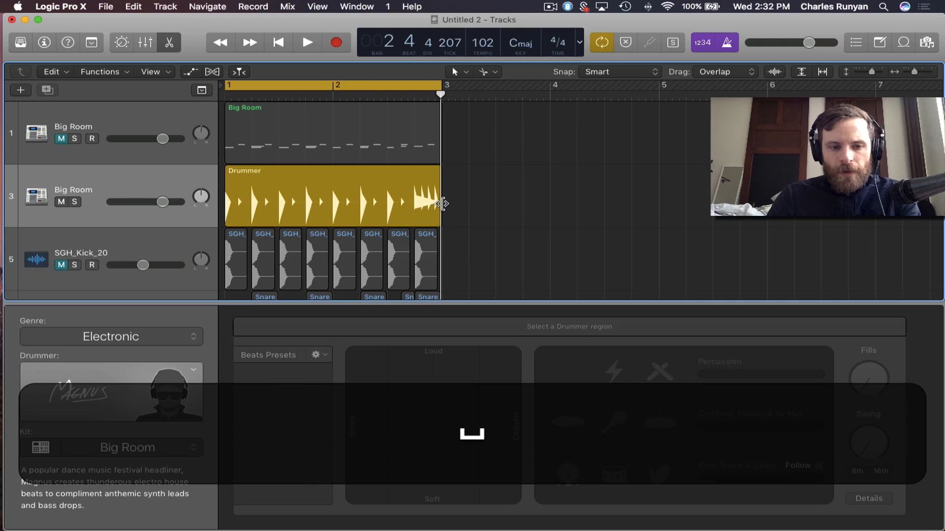
key("space")
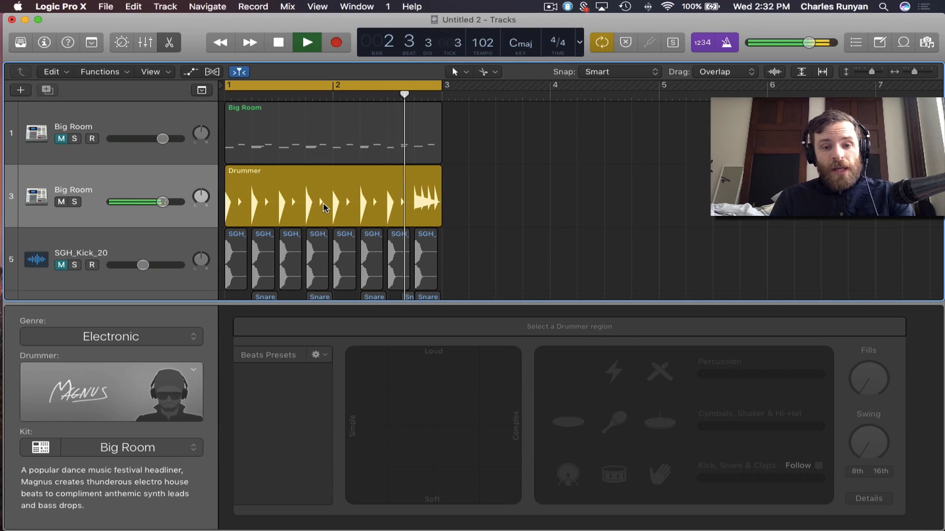
key("space")
Audition the Drummer region from the soft, simple corner of the XY pad to the loud, complex corner, leaving the puck there
left_click(323, 207)
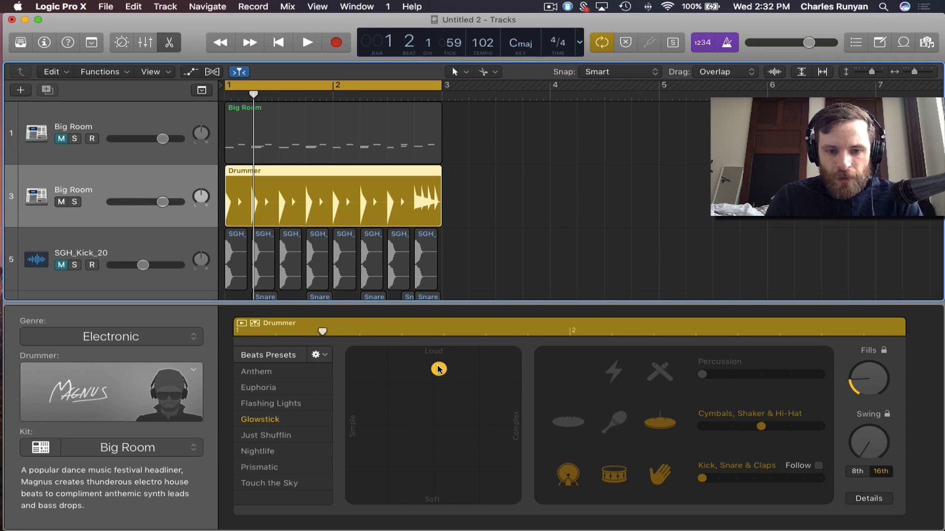
left_click_drag(438, 369, 354, 497)
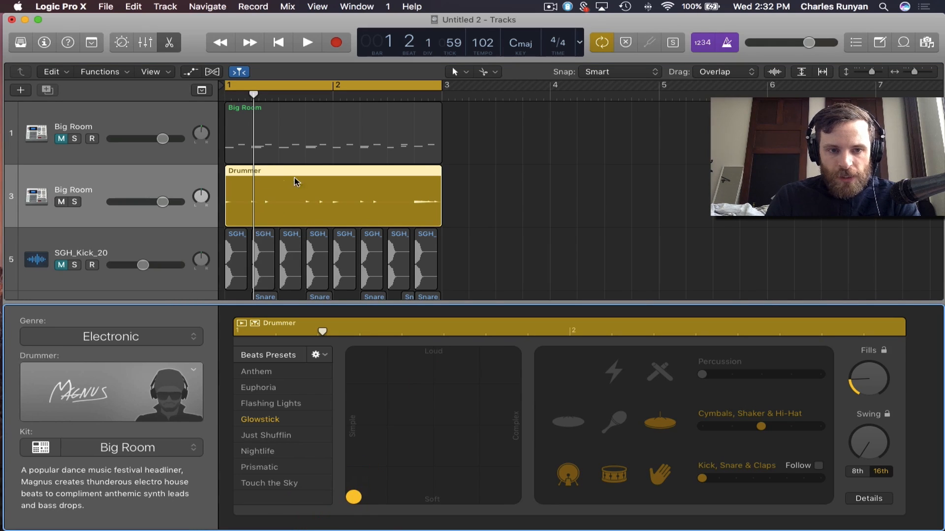
key("space")
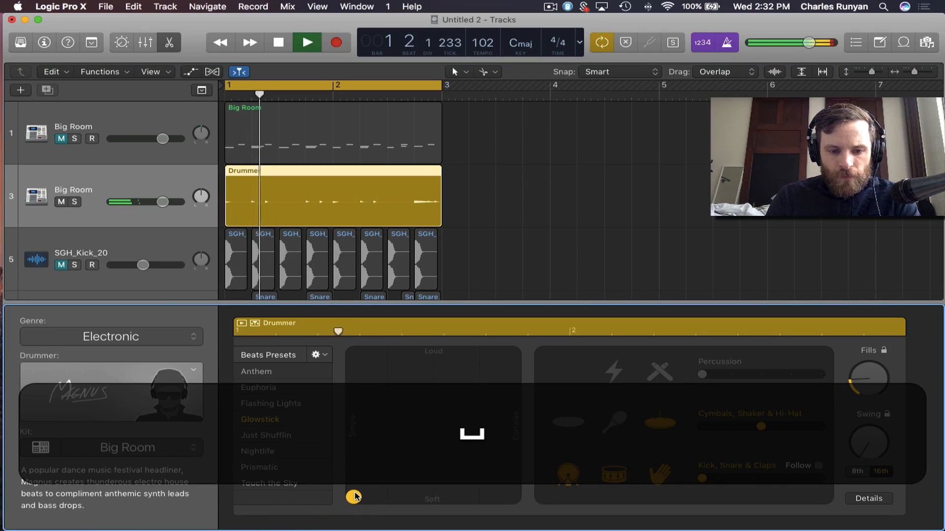
left_click_drag(354, 497, 517, 356)
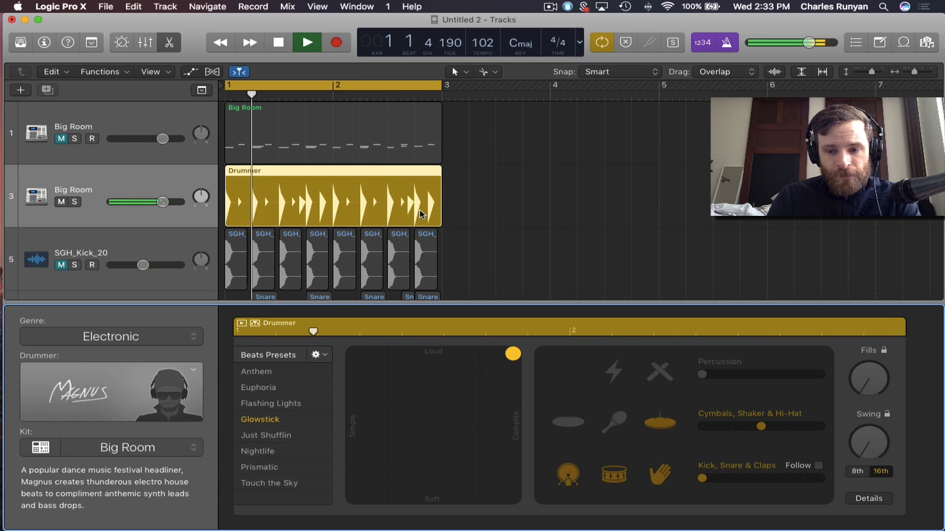
key("space")
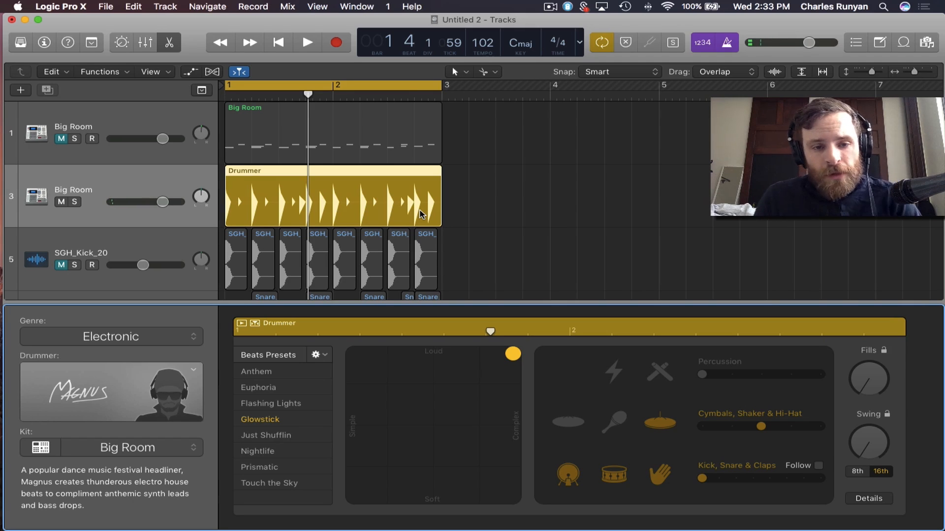
Convert the Drummer region to a MIDI region, enlarge the Piano Roll, and play the converted pattern briefly
right_click(390, 196)
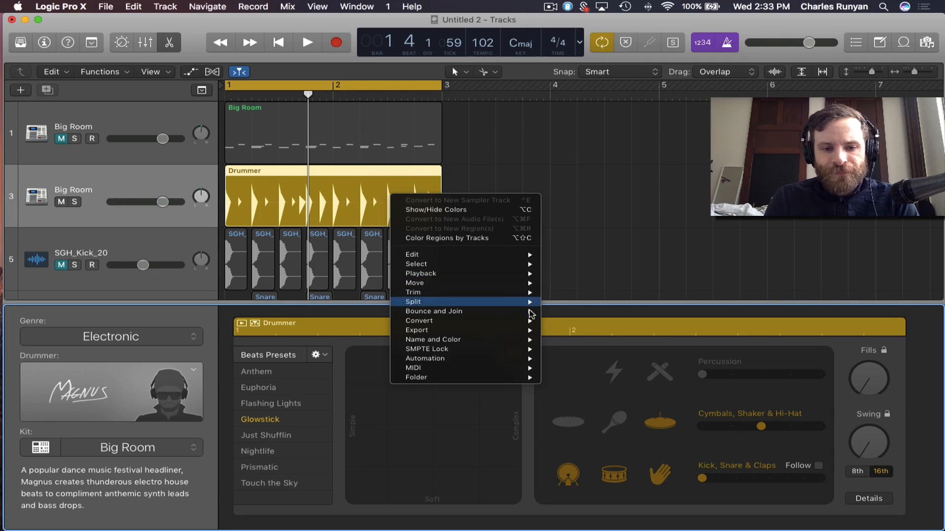
mouse_move(527, 320)
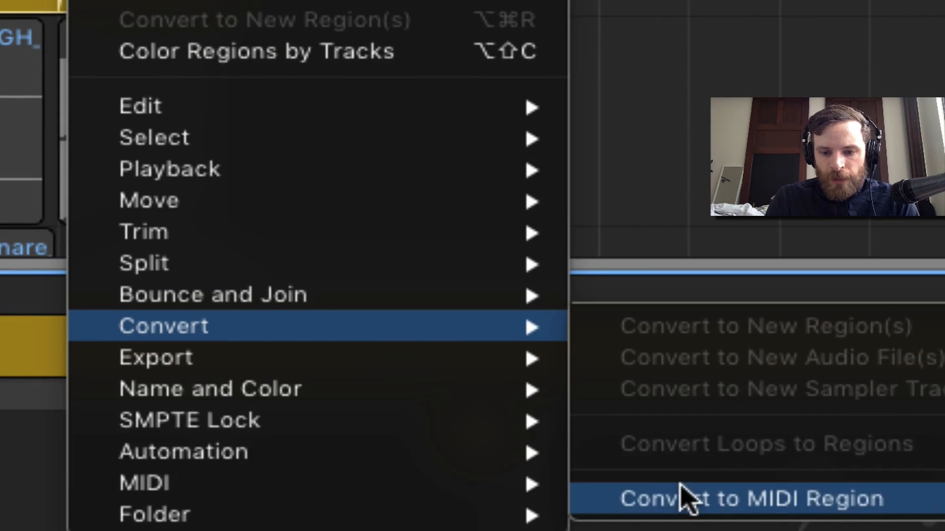
left_click(681, 498)
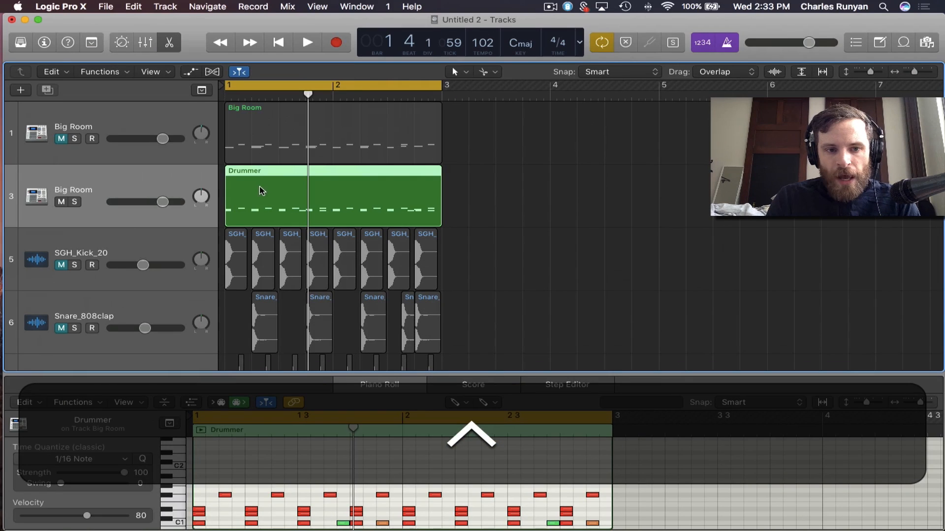
left_click_drag(271, 373, 264, 254)
key("space")
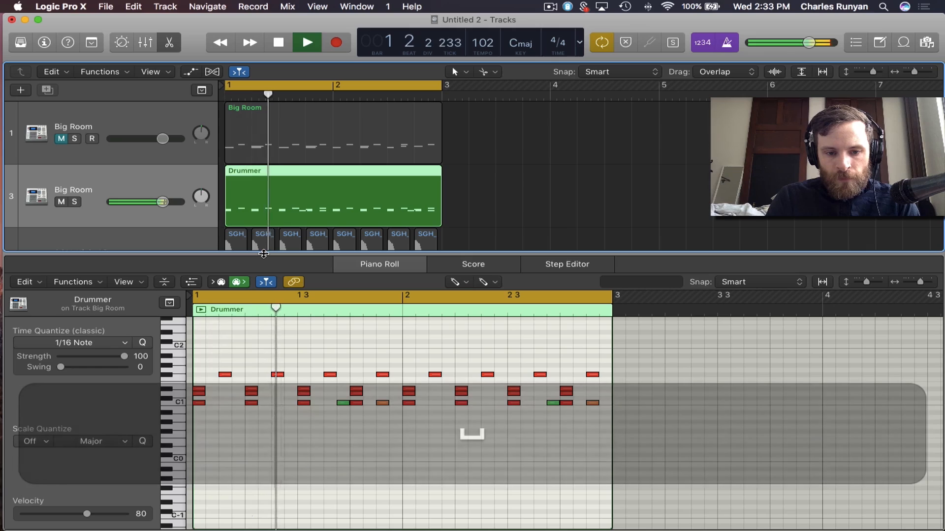
key("space")
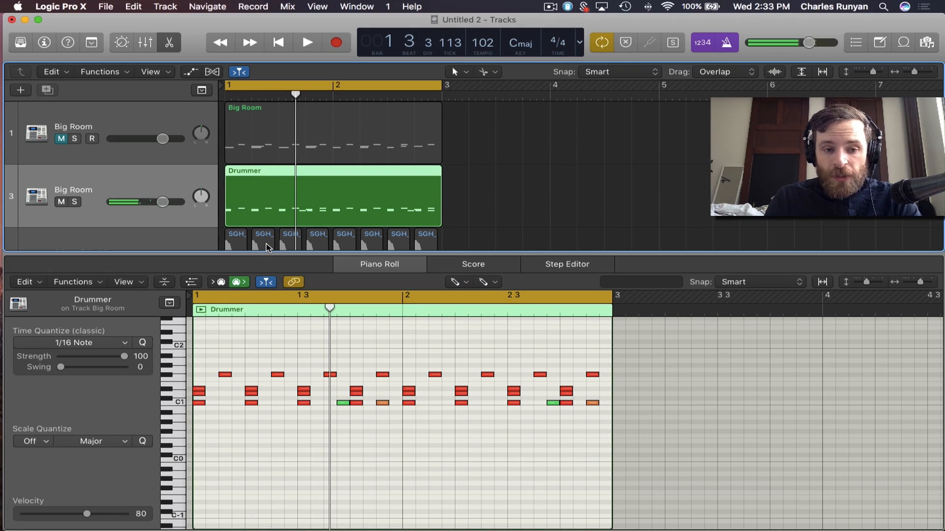
Open the Drummer track's Drum Machine Designer and reveal the Splice sample SGH_Hat_06.wav in Finder
left_click(47, 47)
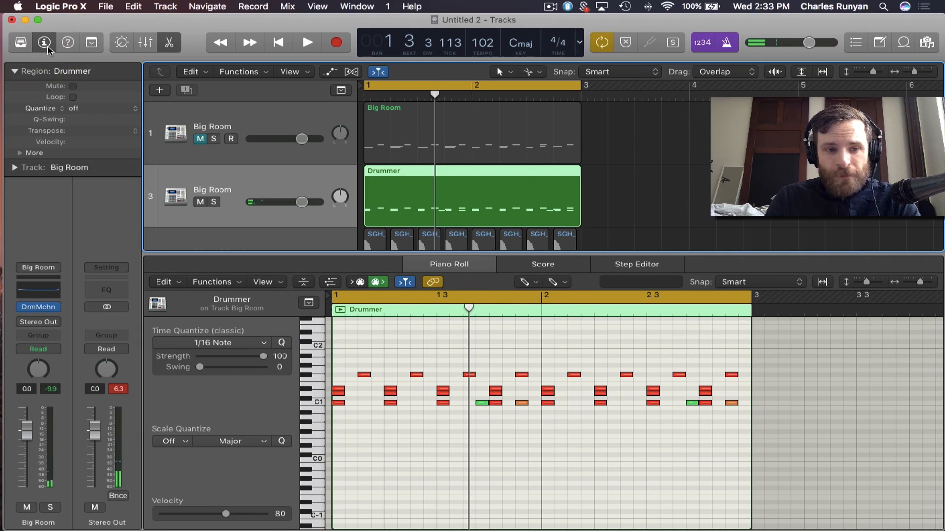
left_click(37, 308)
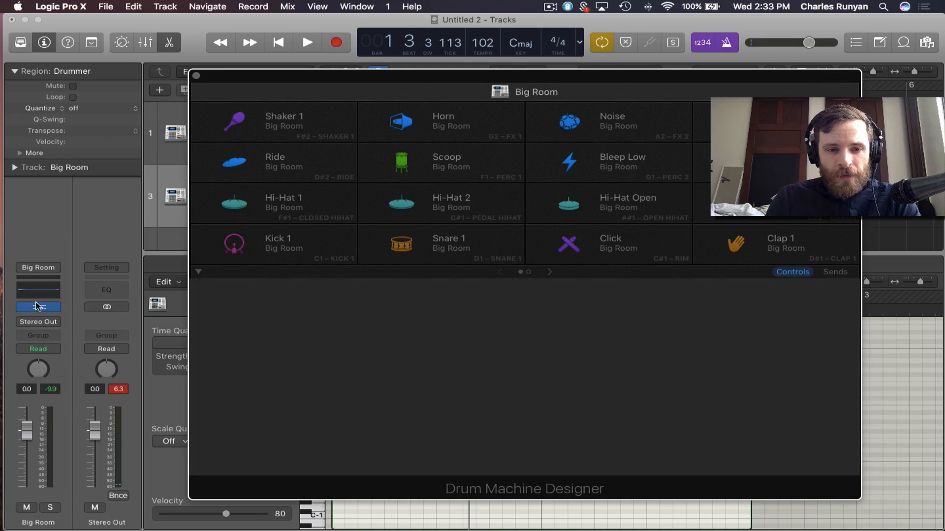
left_click(585, 7)
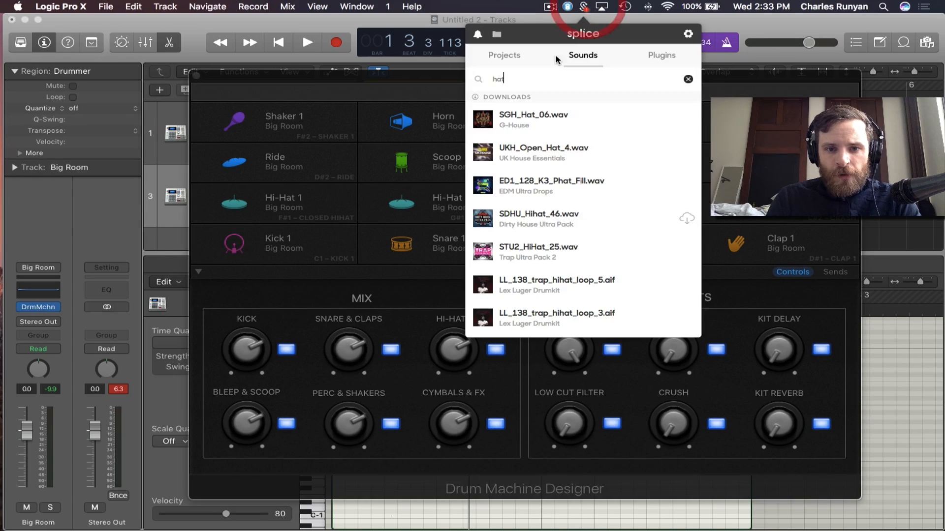
left_click(483, 120)
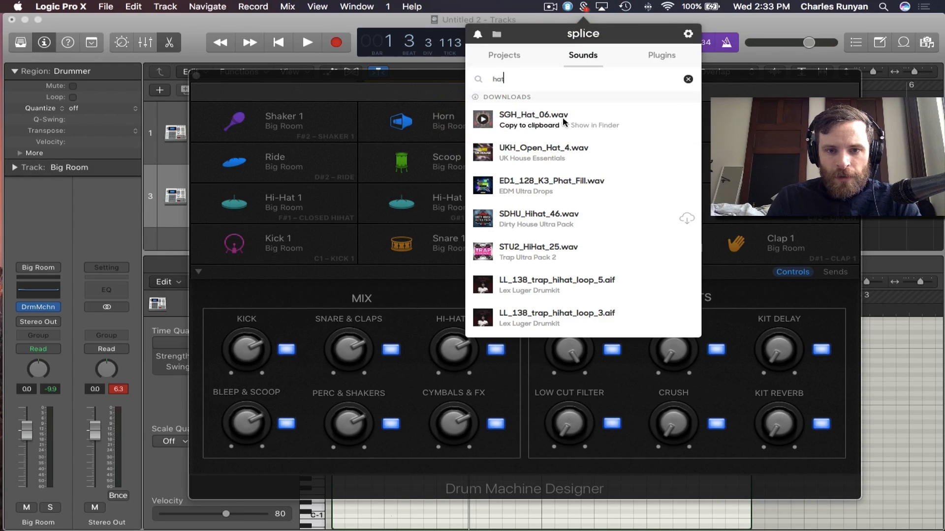
left_click(594, 125)
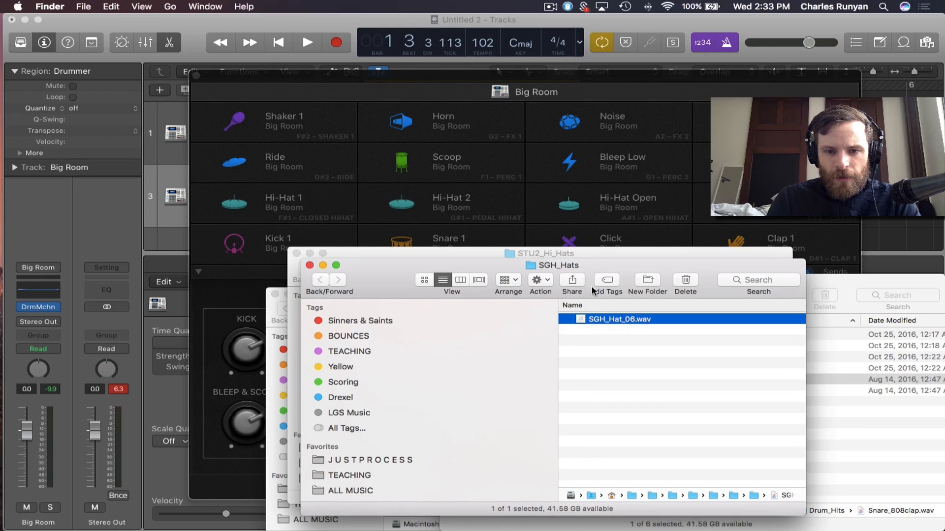
Load SGH_Hat_06.wav onto the Hi-Hat Open, Hi-Hat 2 and Hi-Hat 1 pads, and play back the beat
left_click_drag(586, 321, 598, 217)
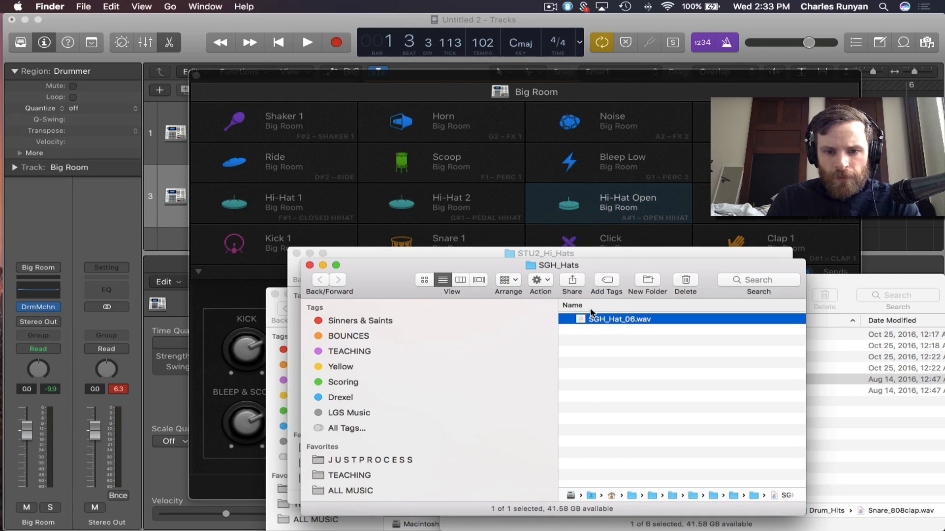
left_click_drag(455, 228, 448, 203)
left_click_drag(583, 322, 289, 213)
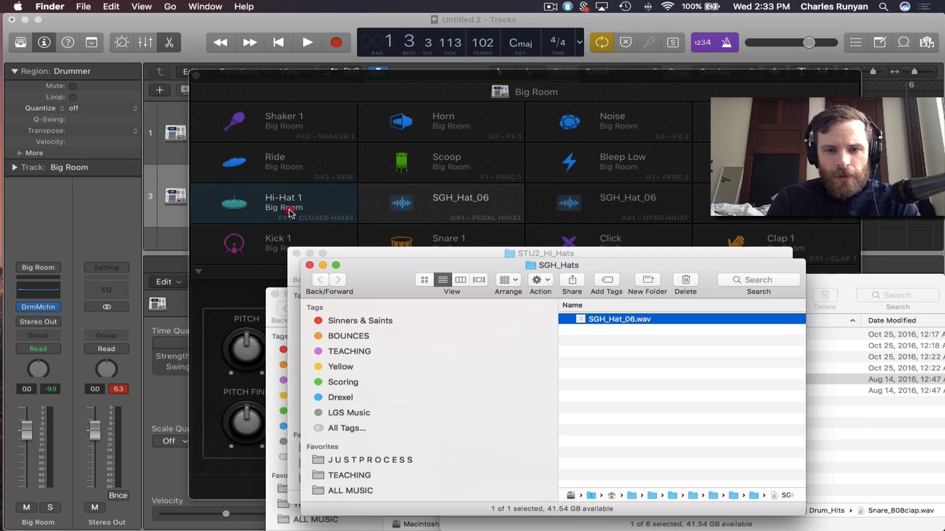
key("space")
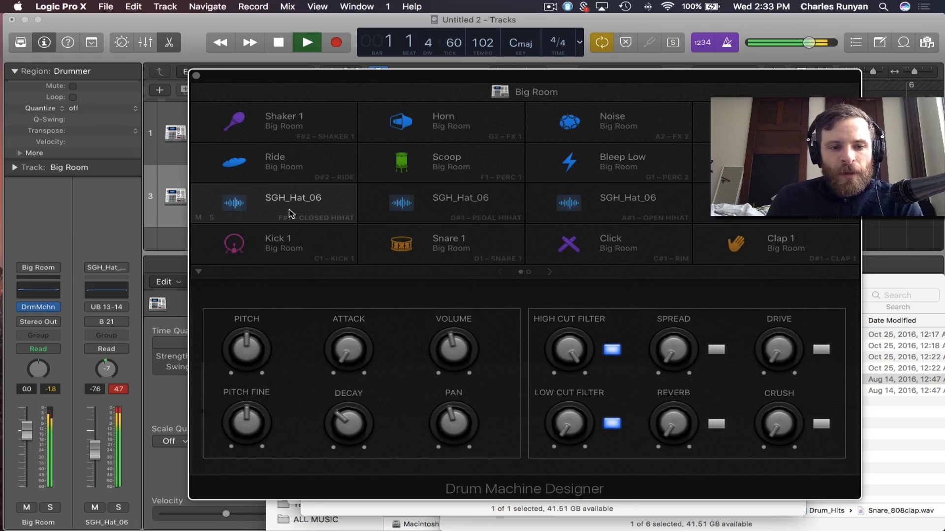
key("space")
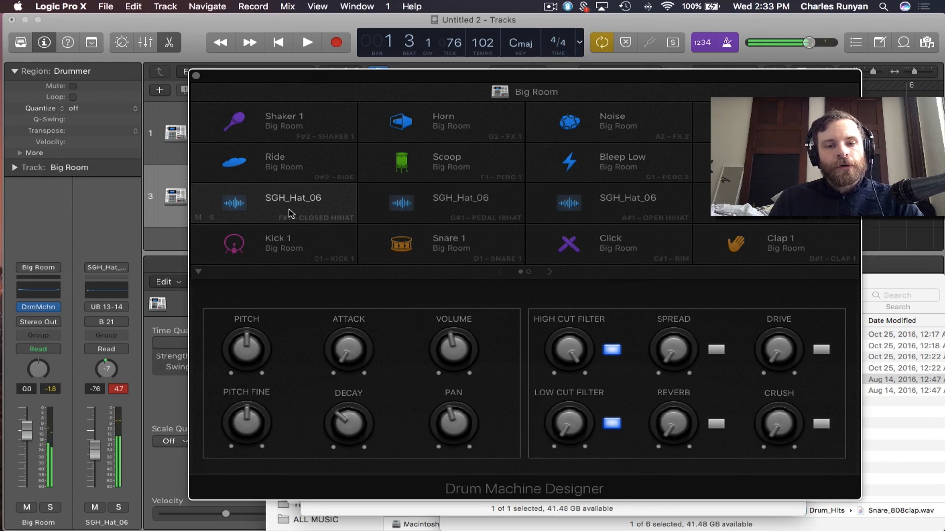
Close Drum Machine Designer and enlarge the tracks area to show all five drum tracks
left_click(196, 76)
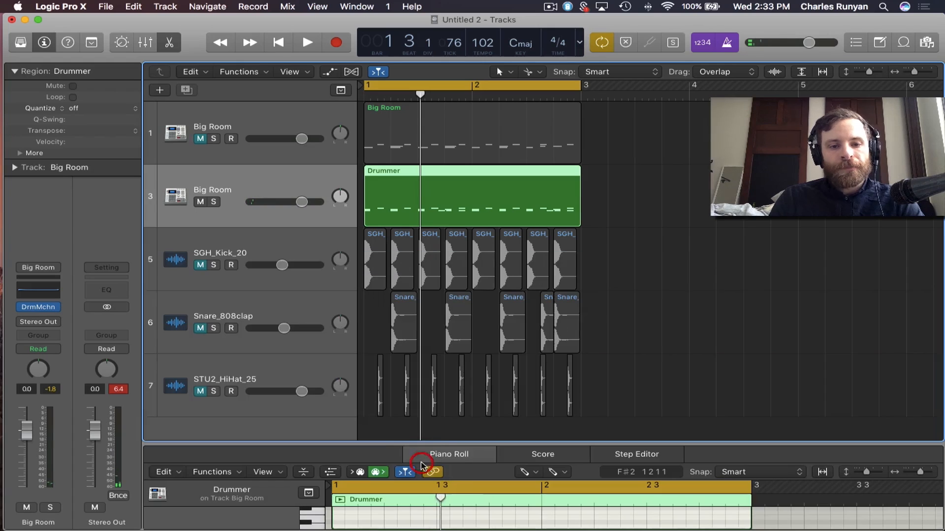
left_click_drag(426, 252, 450, 443)
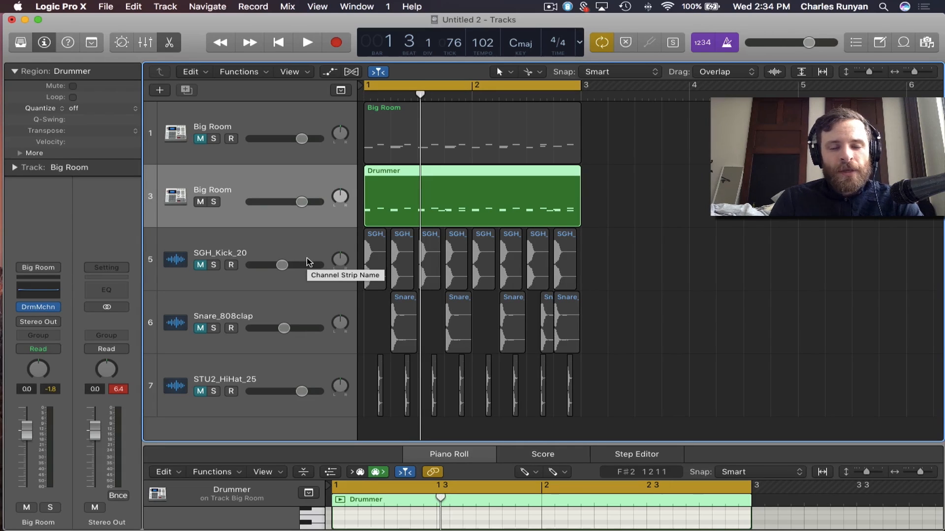
scroll(419, 253, "down", 1)
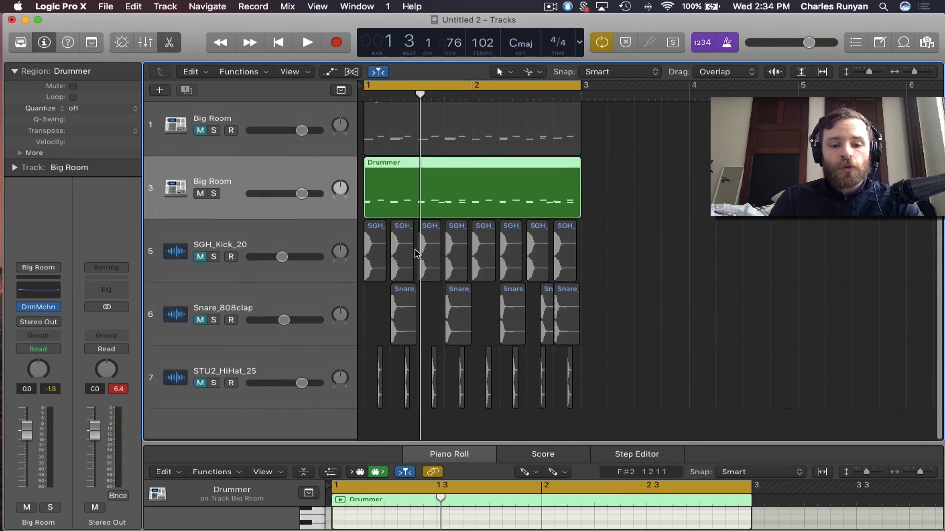